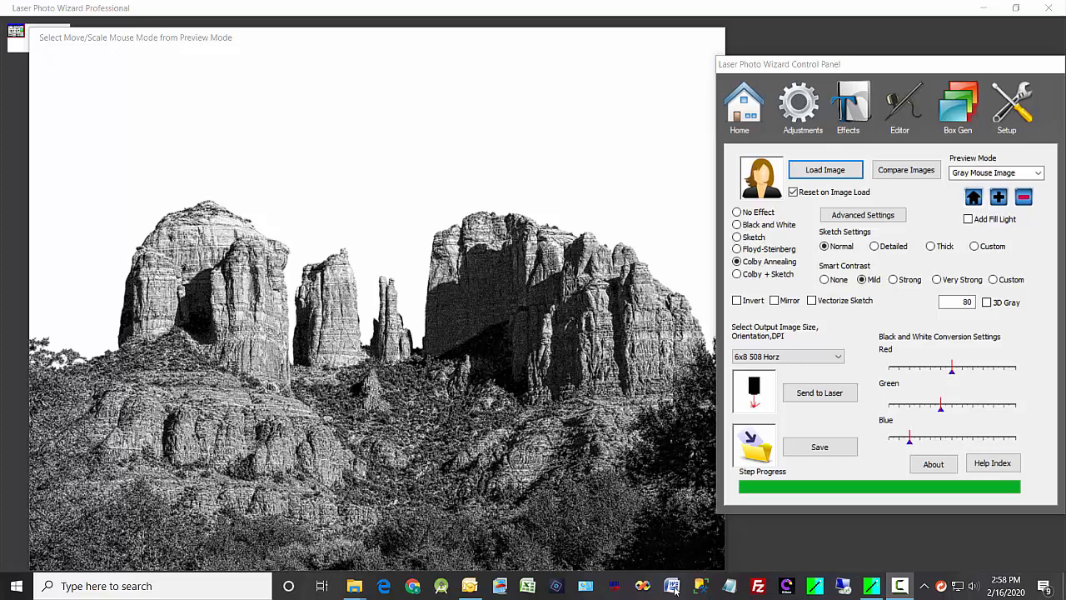
Open the box generator and set the box height to 2.5 and the box depth to 5
{"action": "left_click", "coordinate": [967, 116]}
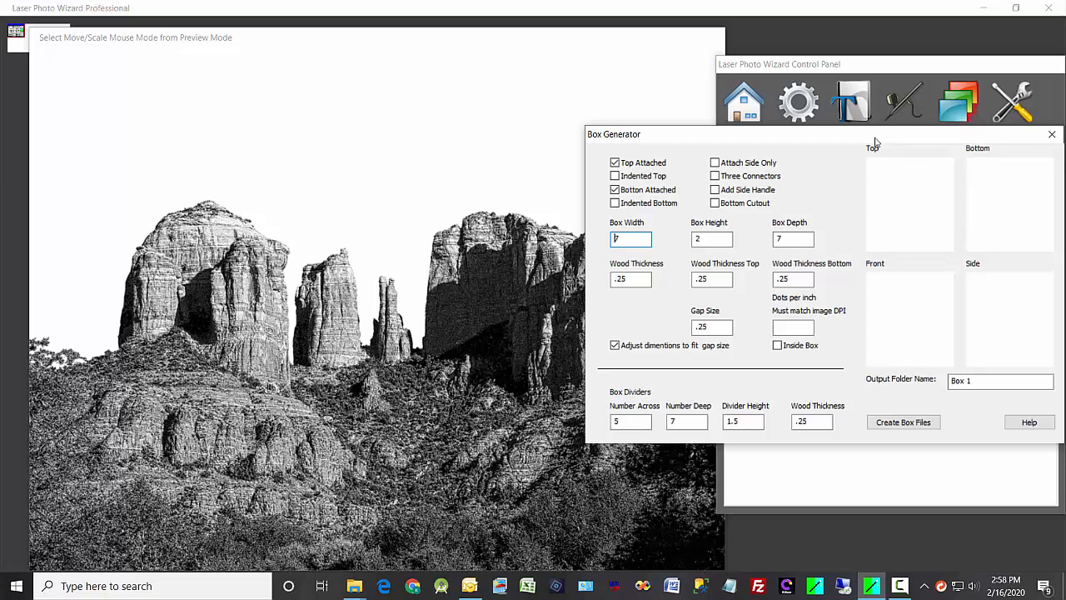
{"action": "left_click_drag", "start_coordinate": [845, 131], "coordinate": [747, 110]}
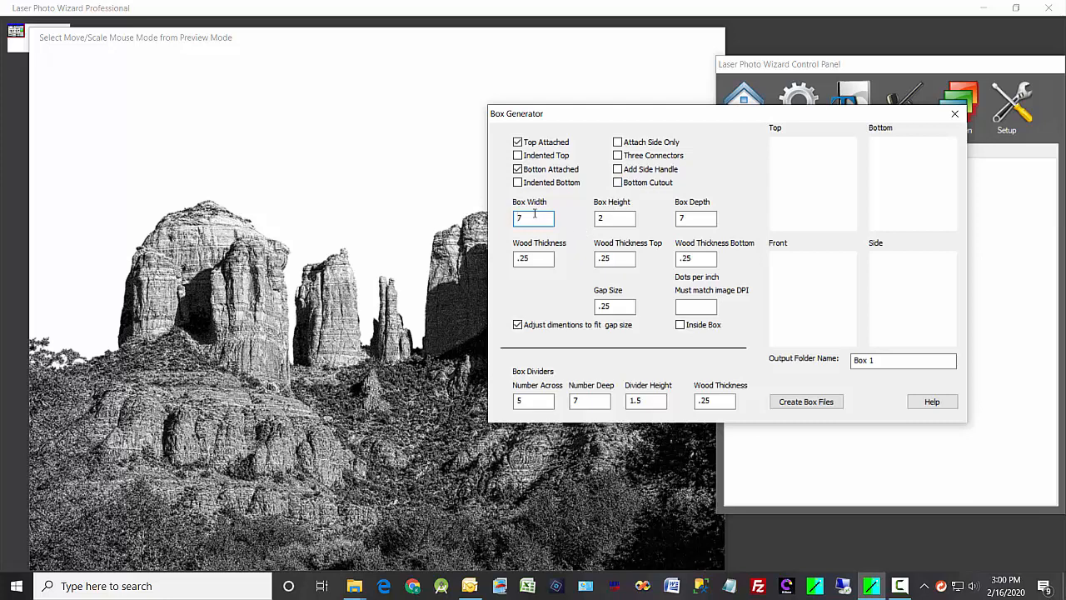
{"action": "left_click", "coordinate": [620, 219]}
{"action": "type", "text": ".5"}
{"action": "double_click", "coordinate": [680, 219]}
{"action": "type", "text": "5"}
Set the gap size to .5 and the dots per inch to 508, and create the box files
{"action": "left_click", "coordinate": [629, 307]}
{"action": "key", "text": "BackSpace"}
{"action": "key", "text": "BackSpace"}
{"action": "type", "text": "5"}
{"action": "left_click", "coordinate": [701, 307]}
{"action": "type", "text": "508"}
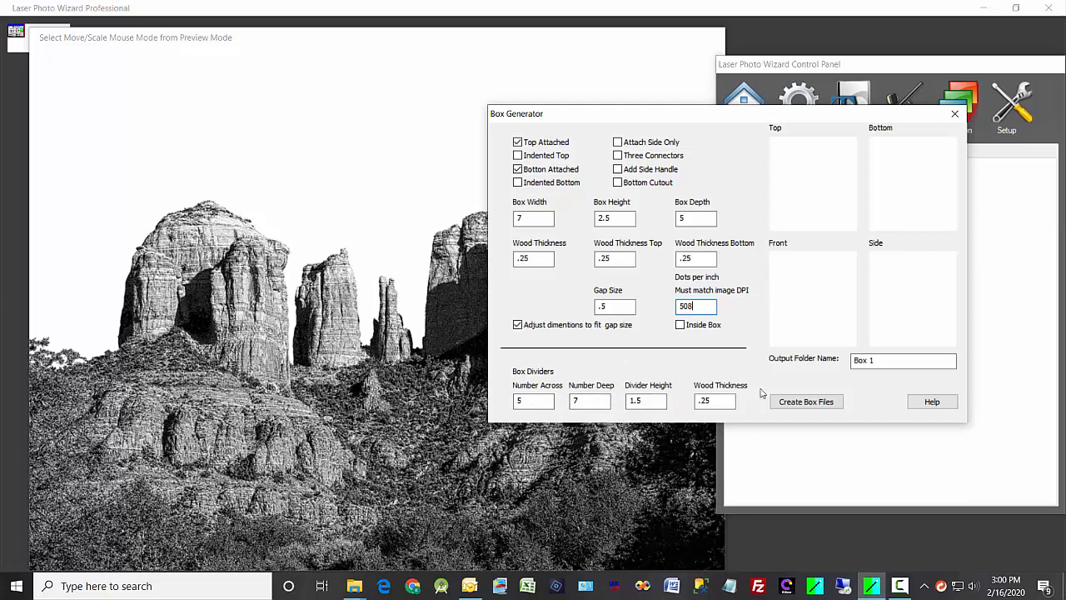
{"action": "left_click", "coordinate": [812, 408]}
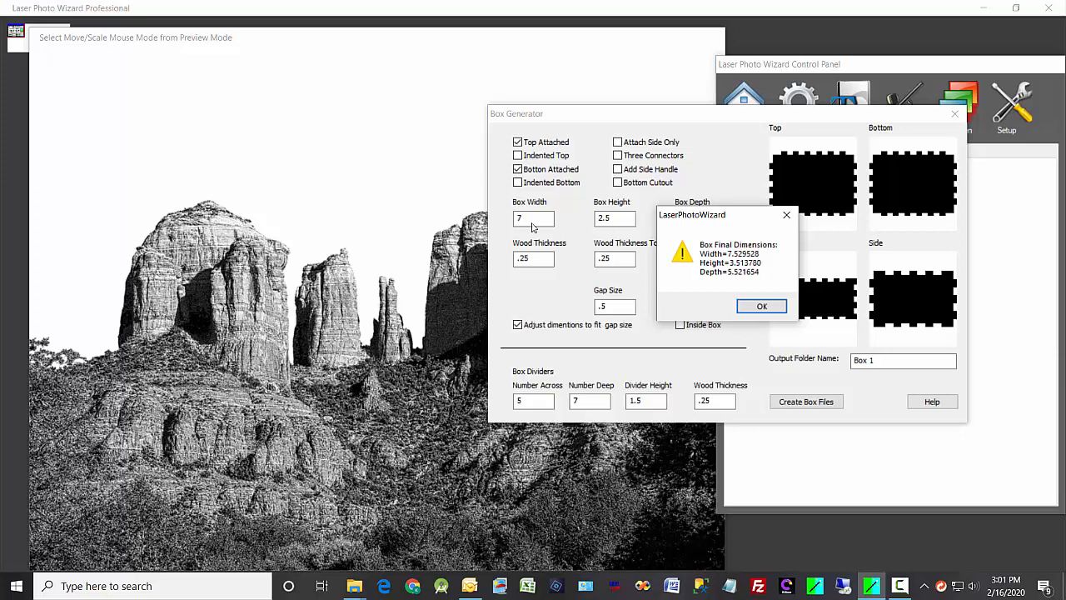
{"action": "left_click", "coordinate": [765, 306]}
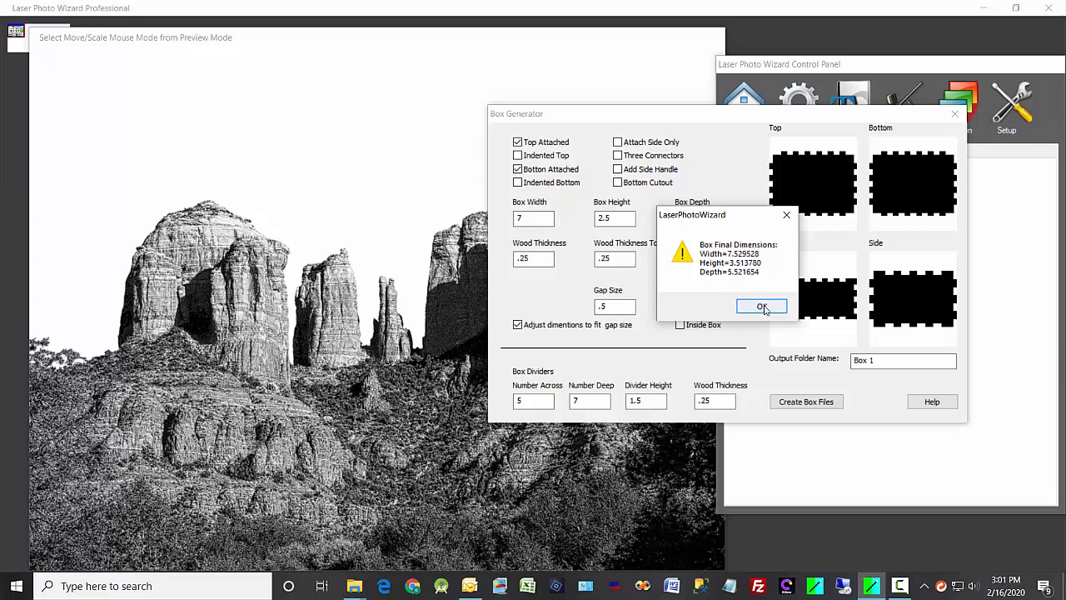
Recreate the box files with the adjustment of dimensions to fit the gap size turned off
{"action": "left_click", "coordinate": [560, 326]}
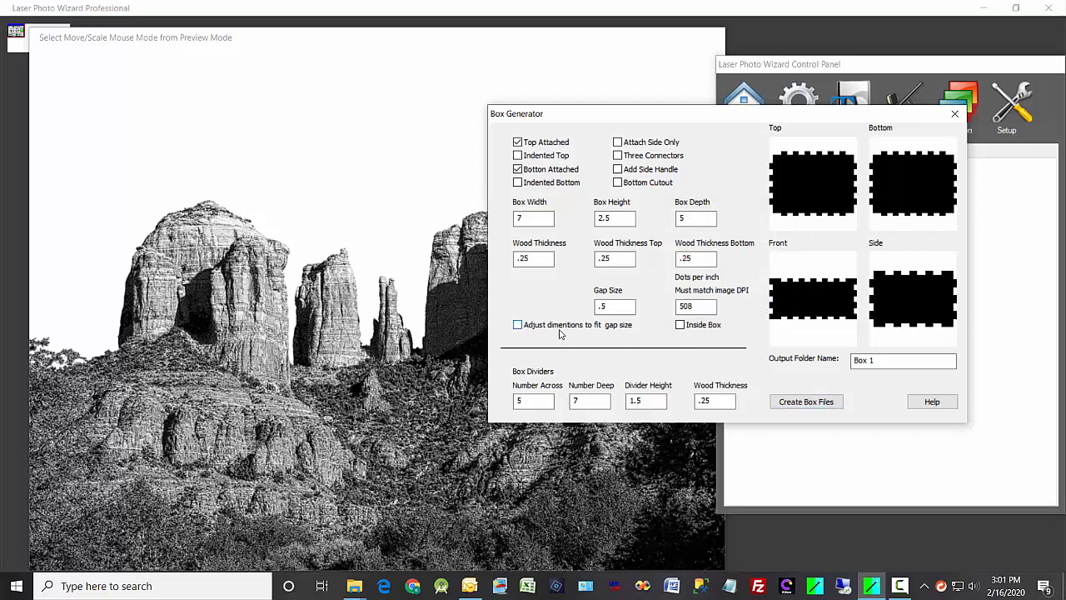
{"action": "left_click", "coordinate": [804, 403]}
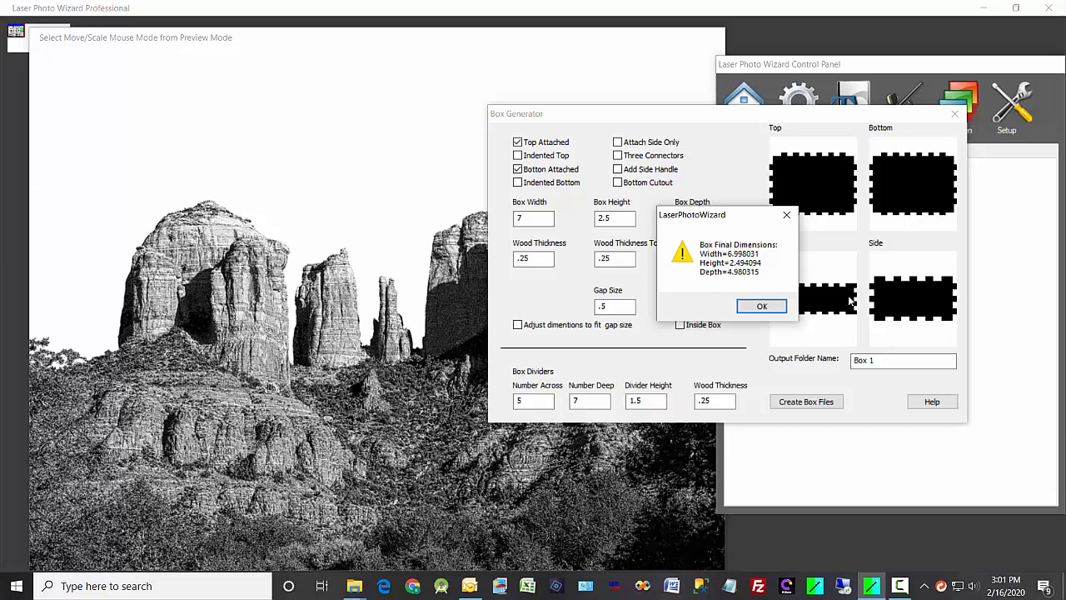
{"action": "left_click", "coordinate": [762, 307]}
Turn the gap size dimension adjustment back on and create the box files again
{"action": "left_click", "coordinate": [518, 325]}
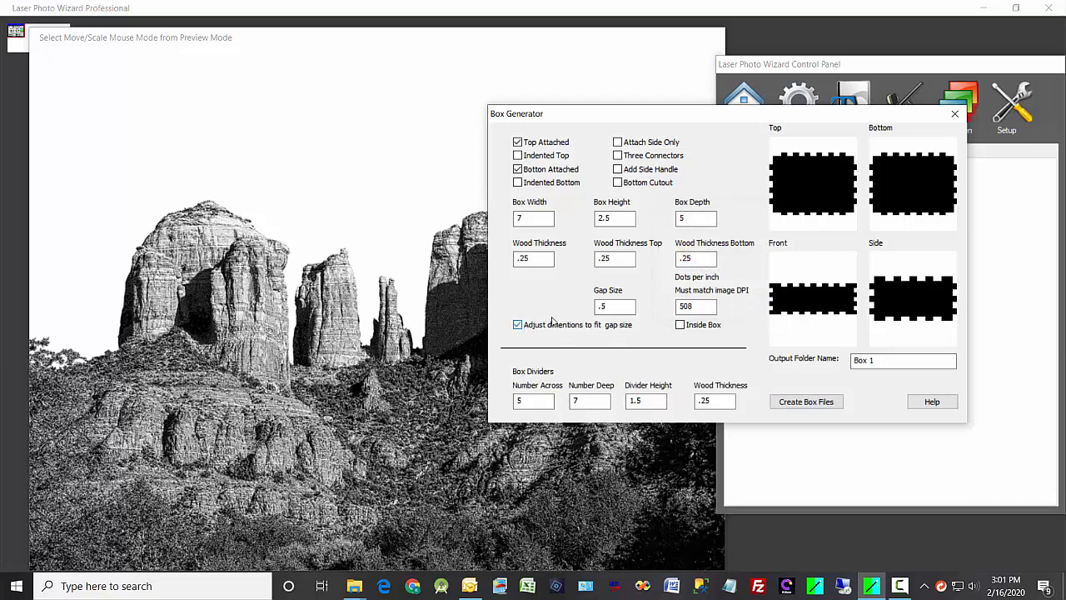
{"action": "left_click", "coordinate": [804, 402]}
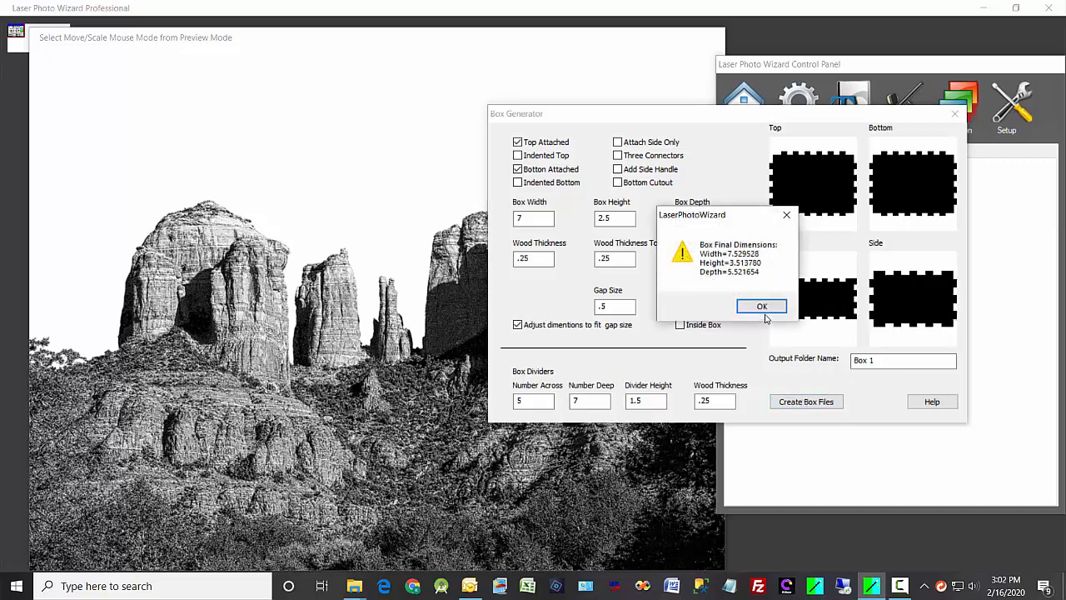
{"action": "left_click", "coordinate": [762, 307]}
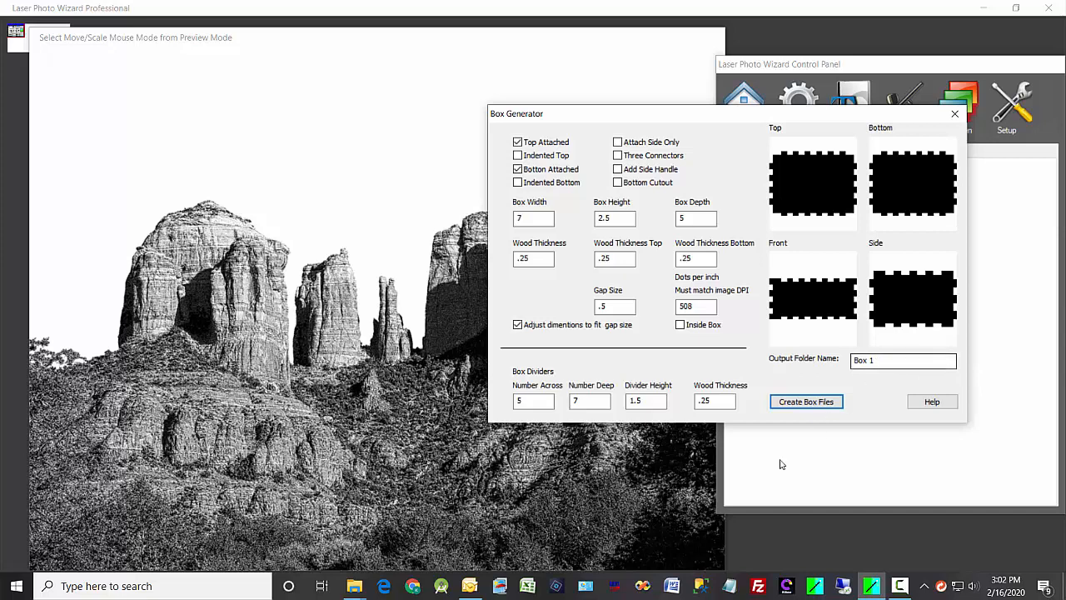
Switch to File Explorer and examine the generated panel and divider images in the Box 1 output folder
{"action": "left_click", "coordinate": [354, 586]}
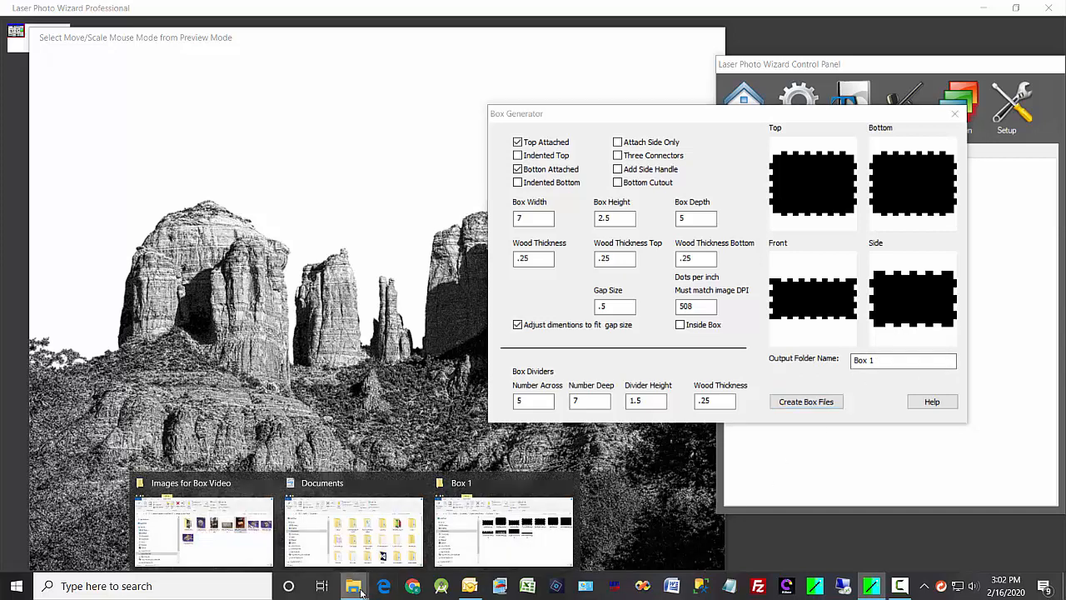
{"action": "left_click", "coordinate": [489, 556]}
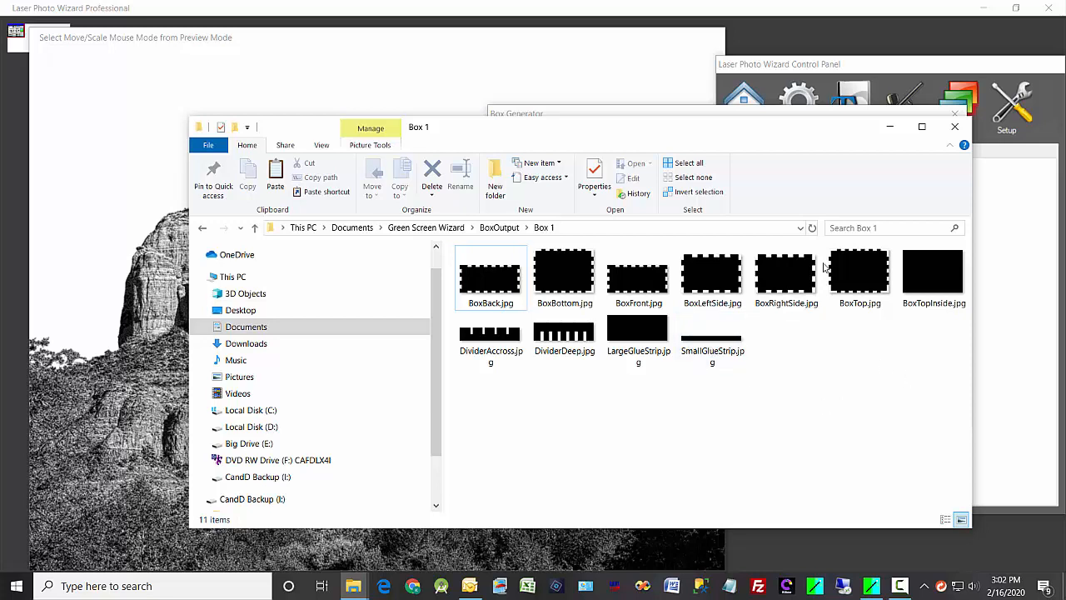
{"action": "left_click_drag", "start_coordinate": [827, 131], "coordinate": [828, 265]}
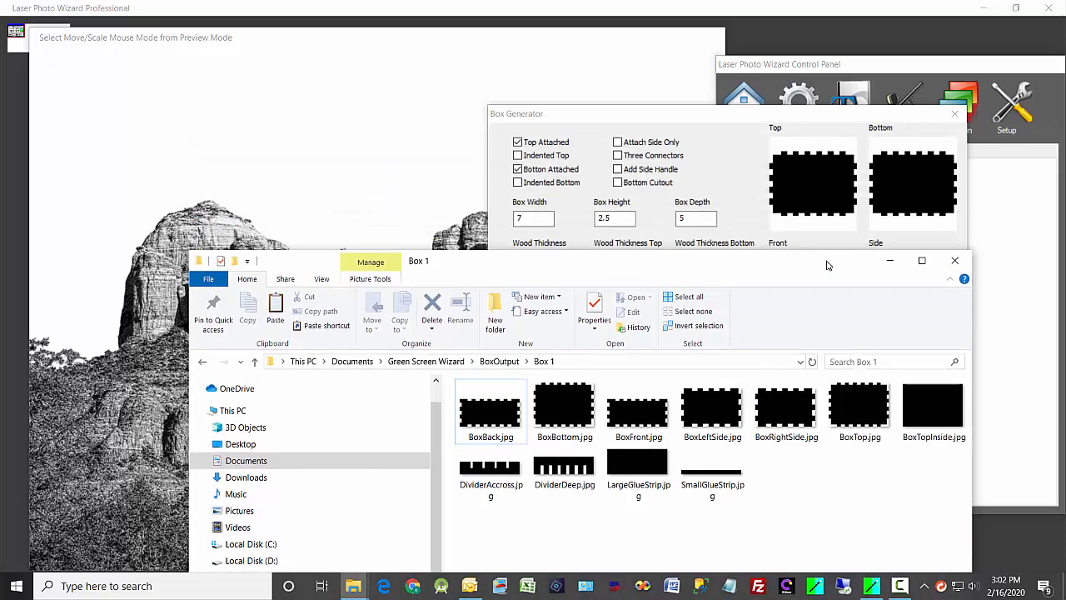
{"action": "left_click", "coordinate": [891, 261]}
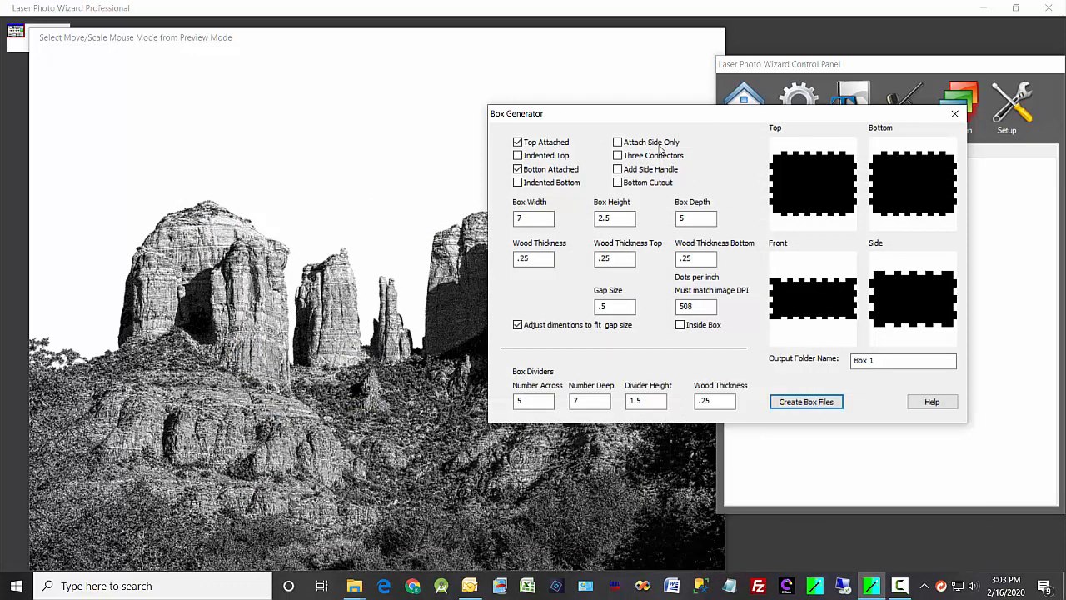
Close the box generator and add BoxTop.jpg from the Box Demo 1 folder as an image with Vectors output mode
{"action": "left_click", "coordinate": [955, 115]}
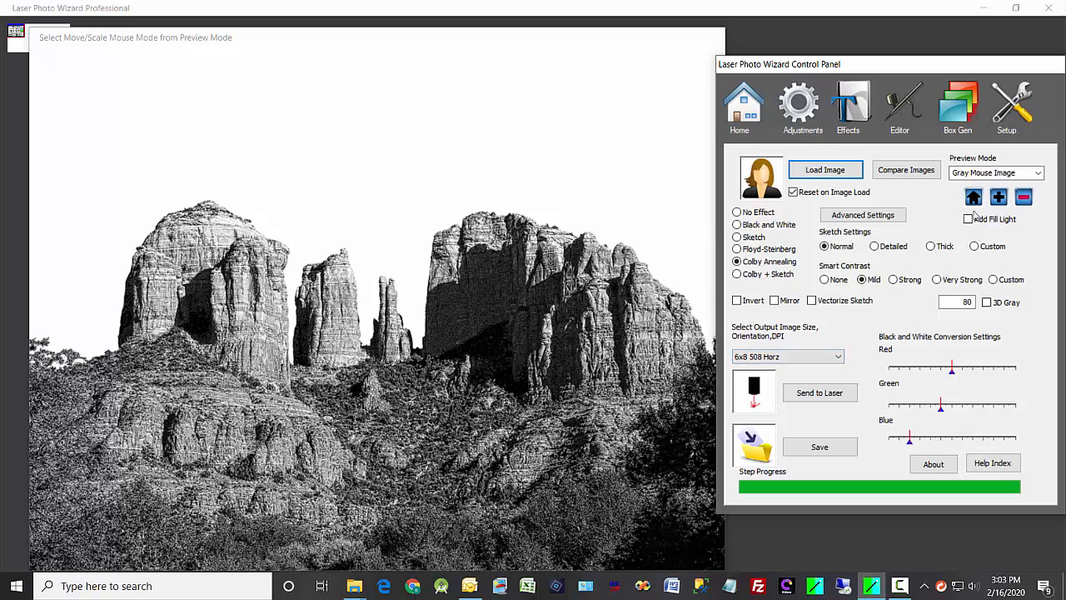
{"action": "left_click", "coordinate": [857, 117]}
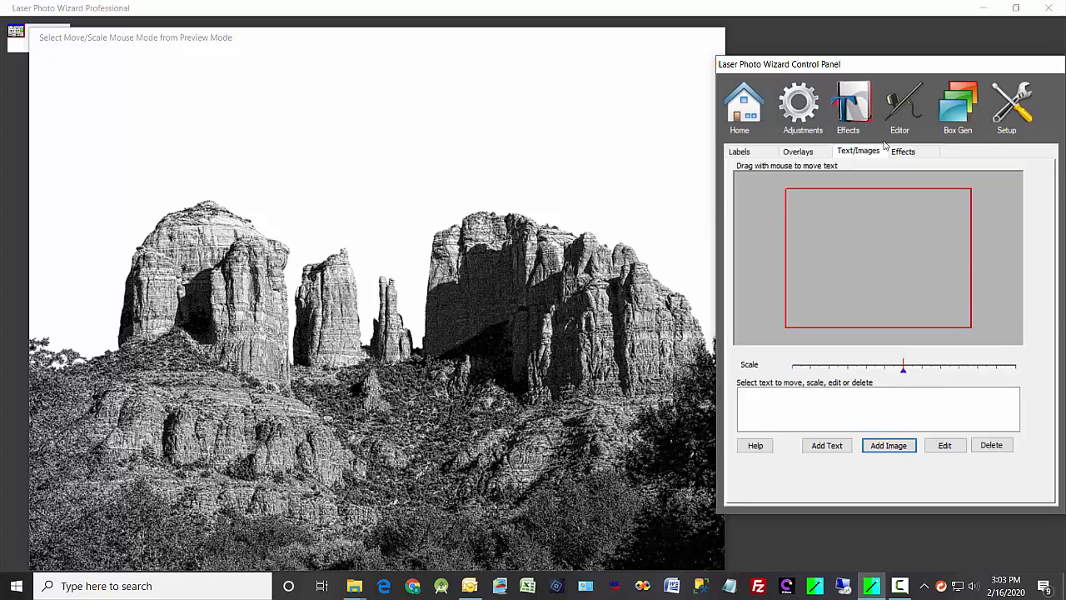
{"action": "left_click", "coordinate": [897, 447]}
{"action": "left_click", "coordinate": [706, 384]}
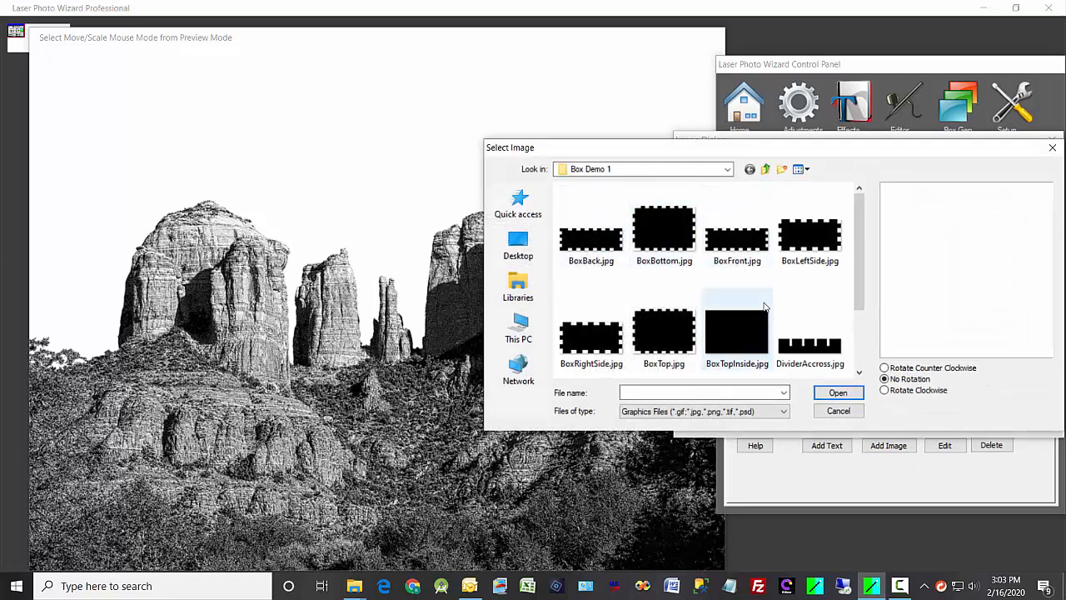
{"action": "left_click", "coordinate": [652, 325]}
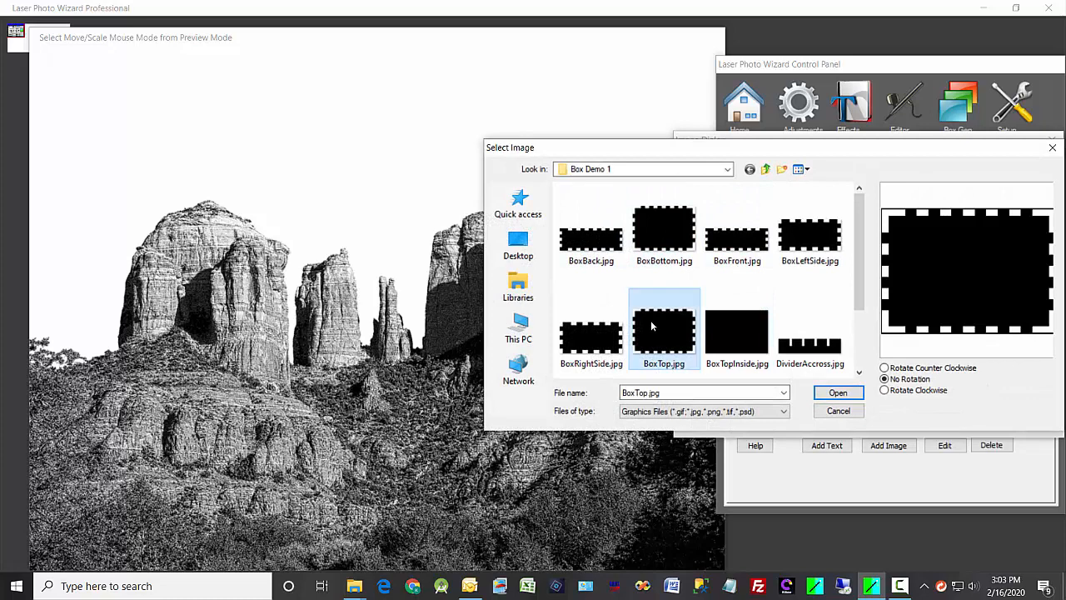
{"action": "left_click", "coordinate": [838, 396]}
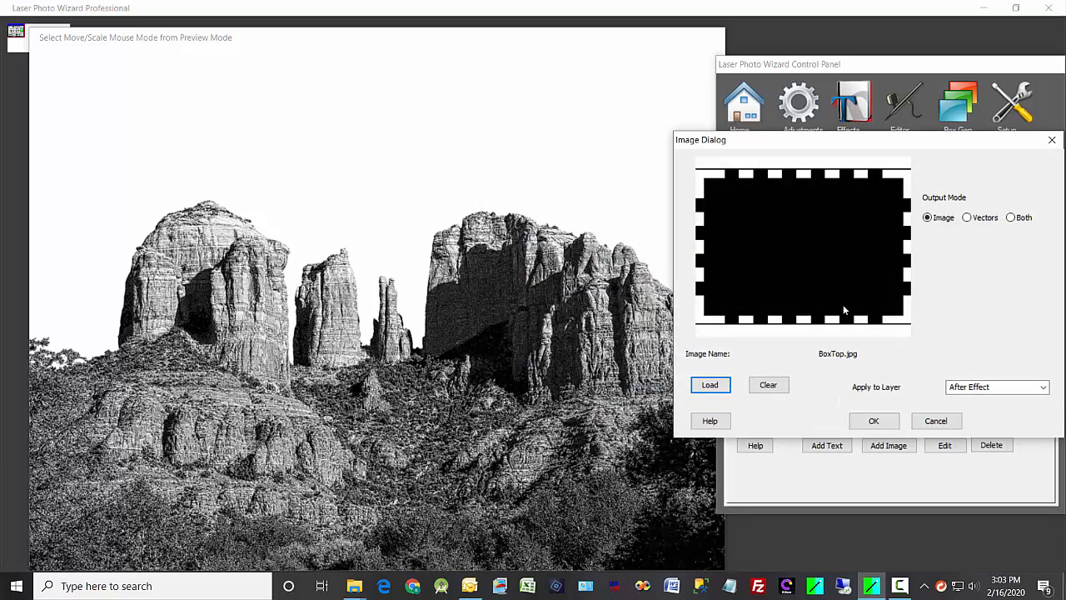
{"action": "left_click", "coordinate": [975, 222]}
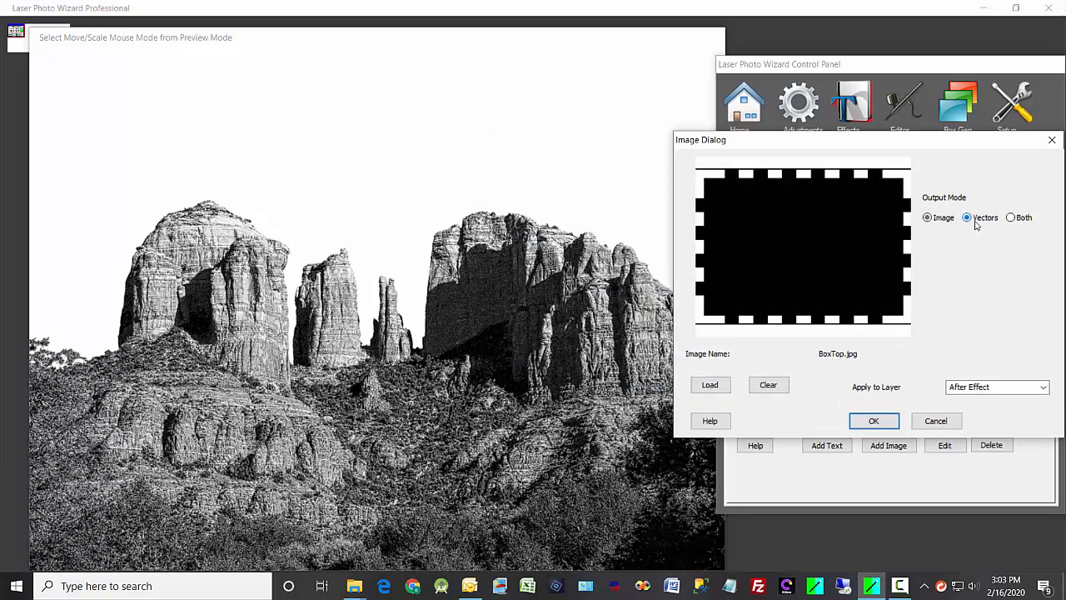
{"action": "left_click", "coordinate": [885, 423]}
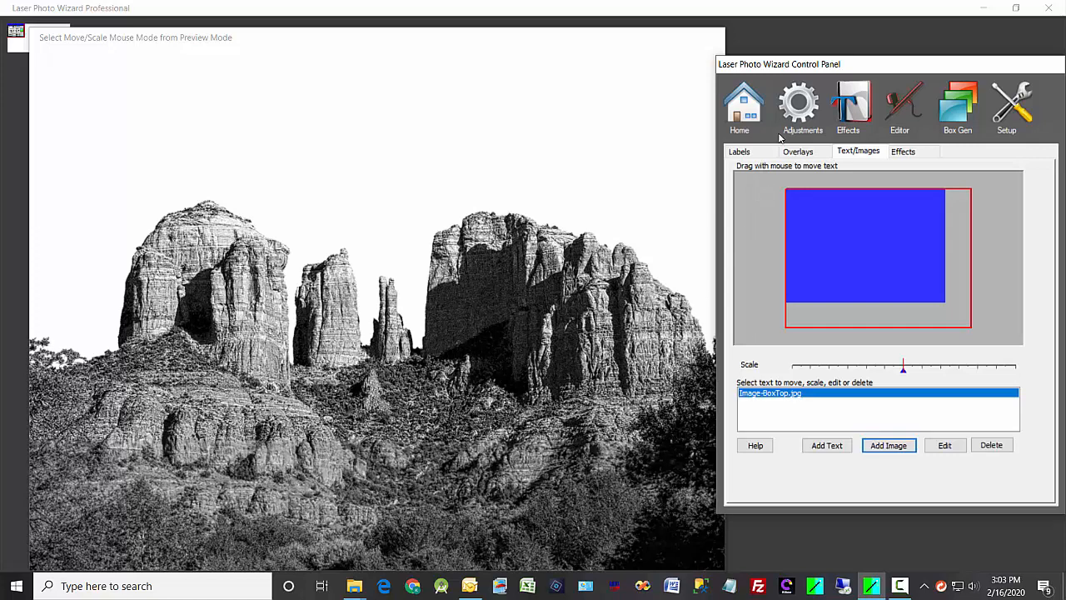
Scale the rock formation photo down in the preview so it fits the box top outline
{"action": "left_click", "coordinate": [754, 115]}
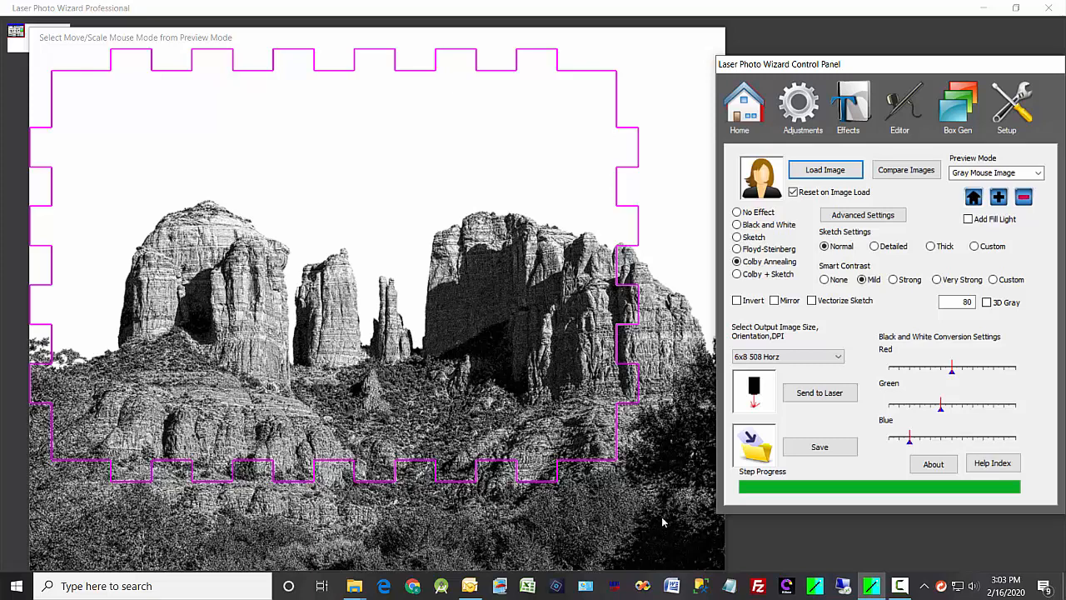
{"action": "left_click", "coordinate": [668, 481]}
{"action": "left_click_drag", "start_coordinate": [669, 476], "coordinate": [599, 454]}
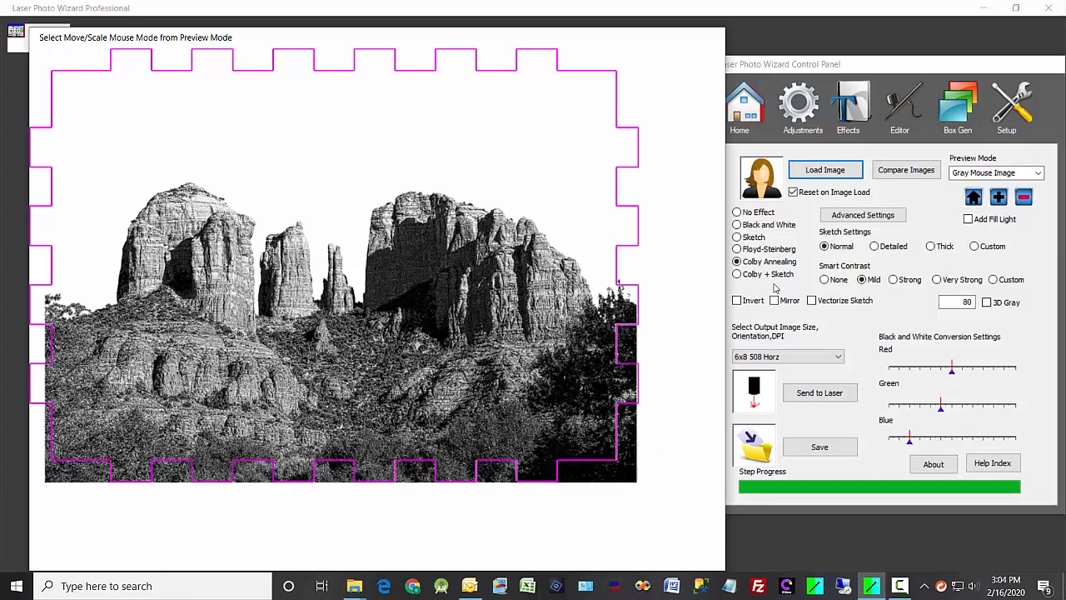
Send the engraved box top to the Spirit-4.04-03 laser using the mapleplywood15.spi settings
{"action": "left_click", "coordinate": [822, 395]}
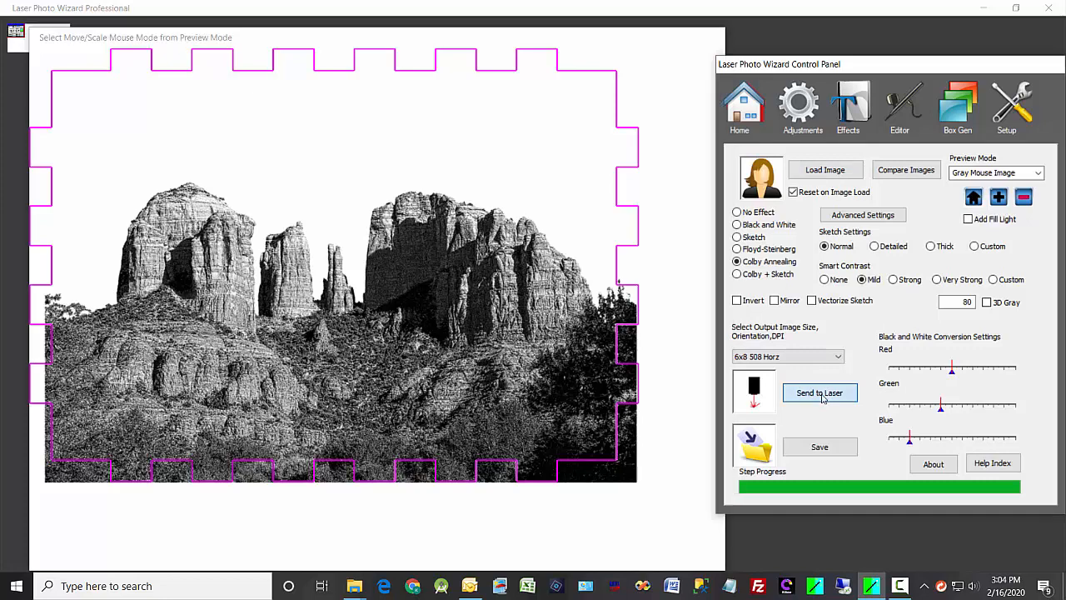
{"action": "left_click", "coordinate": [948, 217]}
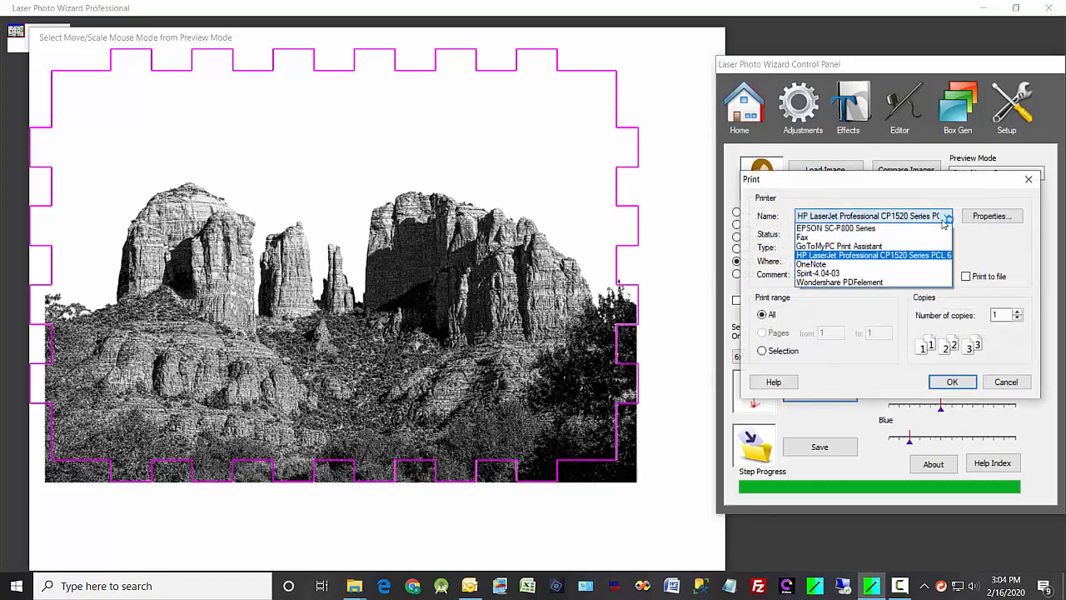
{"action": "left_click", "coordinate": [866, 272]}
{"action": "left_click", "coordinate": [991, 215]}
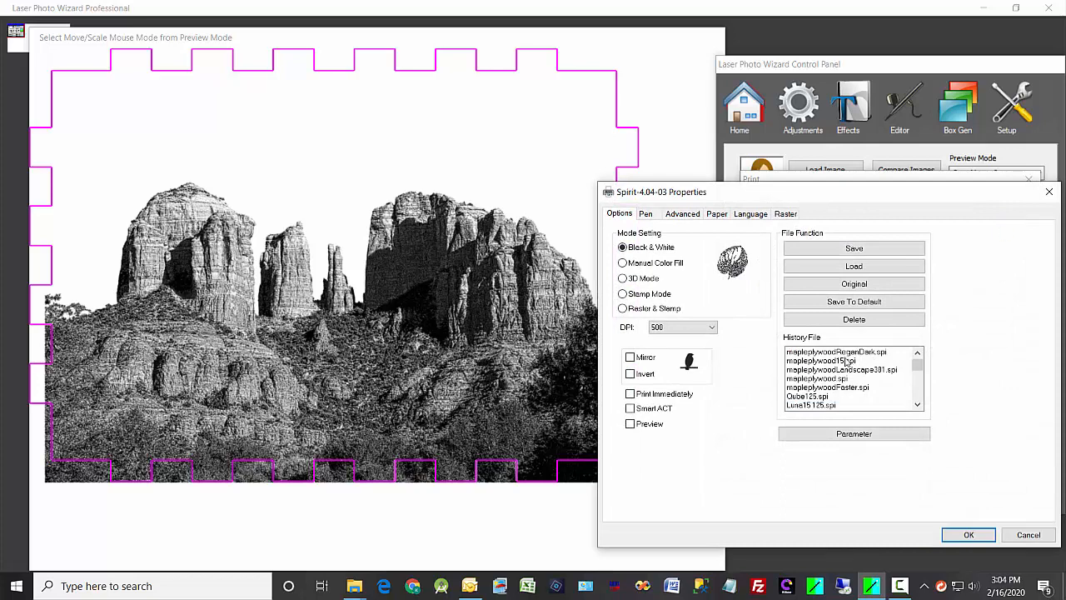
{"action": "left_click", "coordinate": [843, 364]}
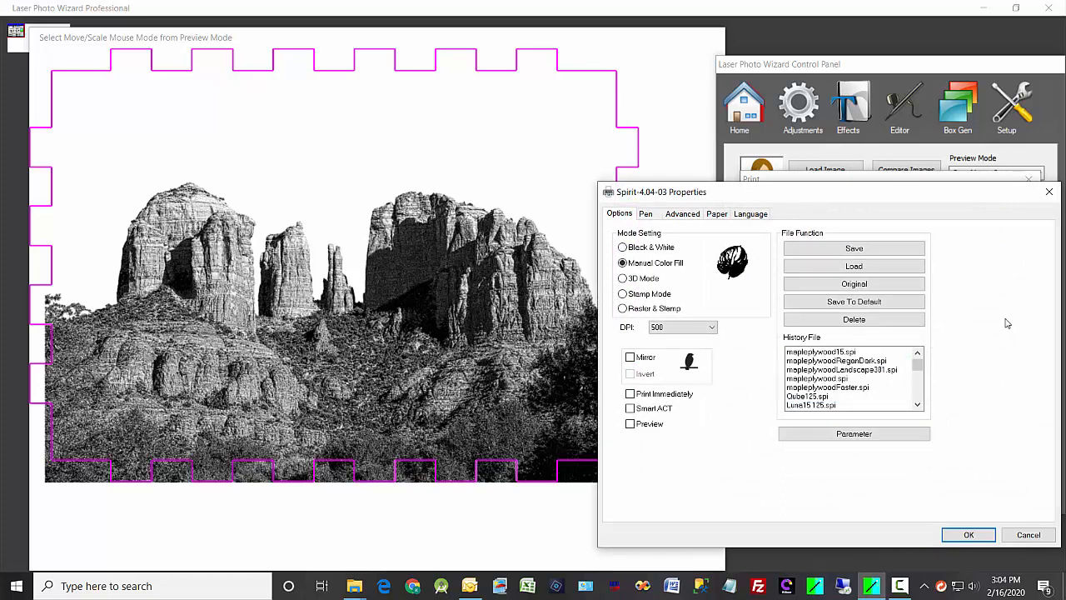
{"action": "left_click", "coordinate": [968, 535]}
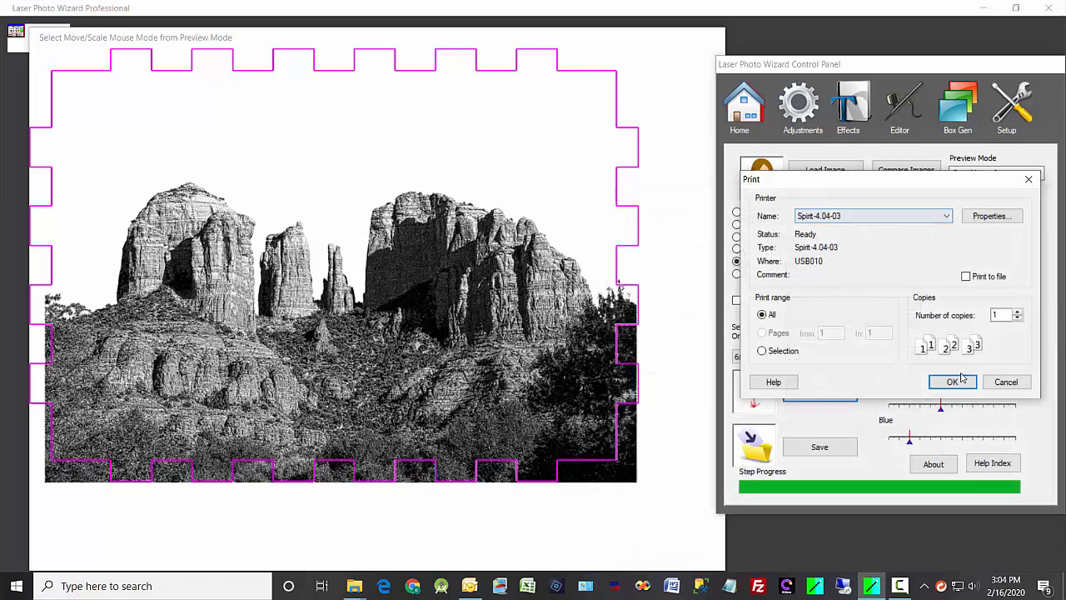
{"action": "left_click", "coordinate": [958, 382]}
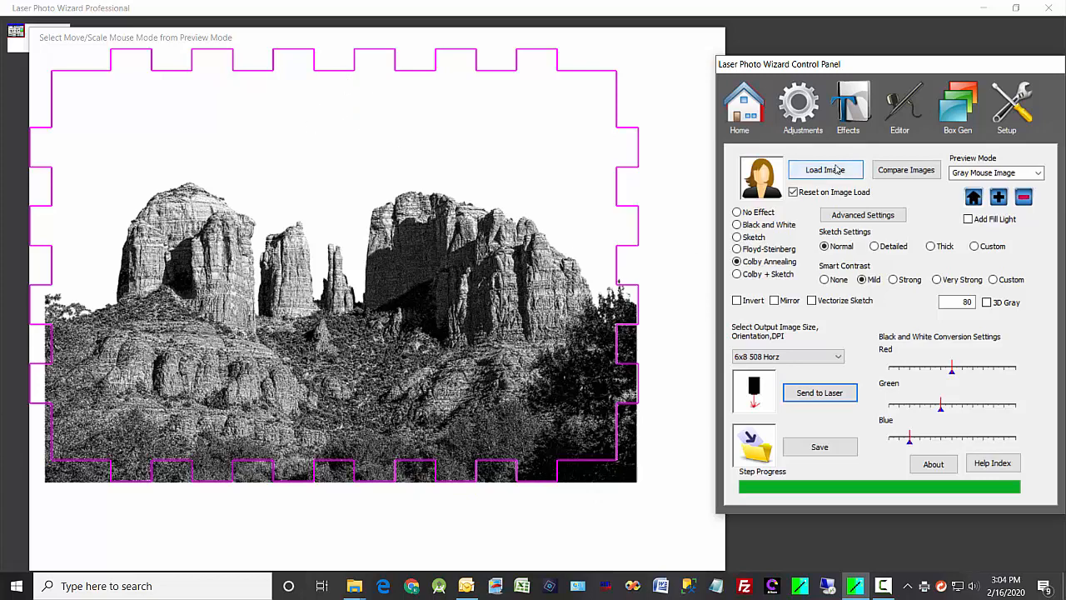
Replace the photo with White.jpg without resetting on image load, and switch to the Black and White effect
{"action": "left_click", "coordinate": [800, 192]}
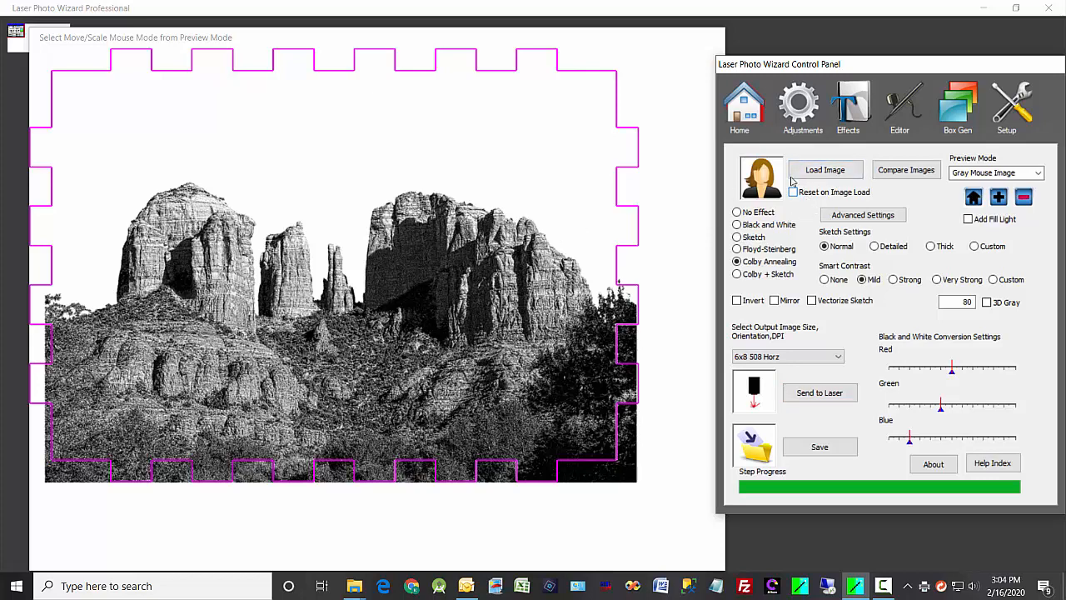
{"action": "left_click", "coordinate": [825, 172]}
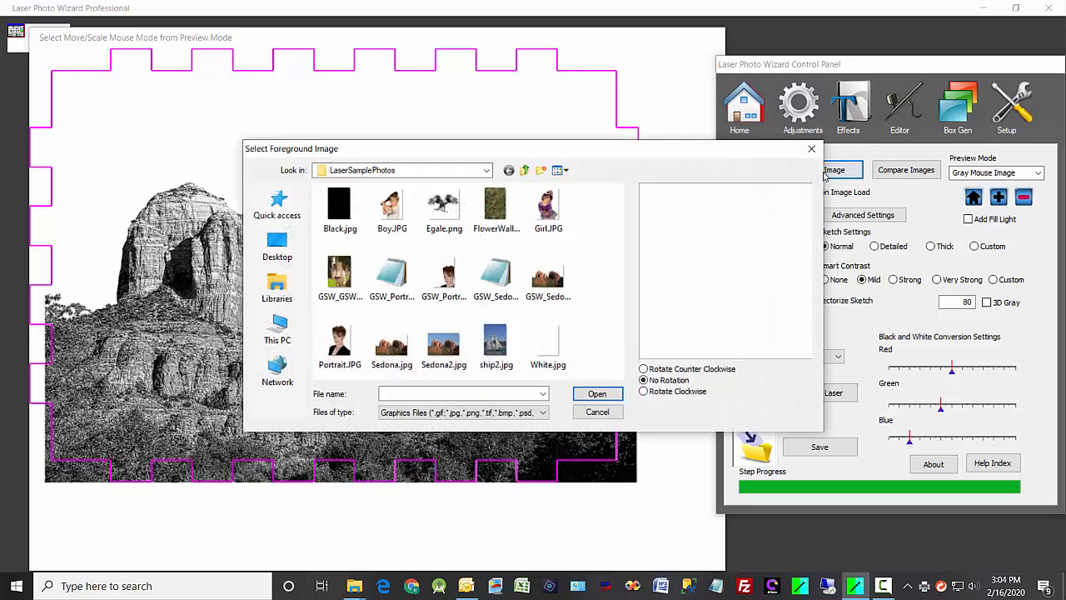
{"action": "left_click", "coordinate": [568, 360]}
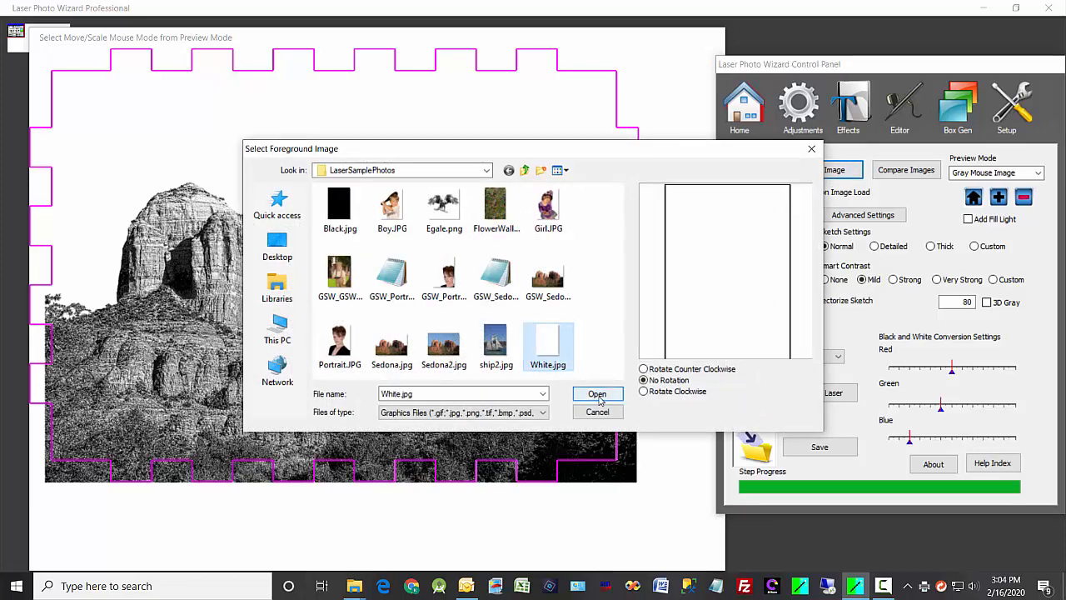
{"action": "left_click", "coordinate": [593, 394]}
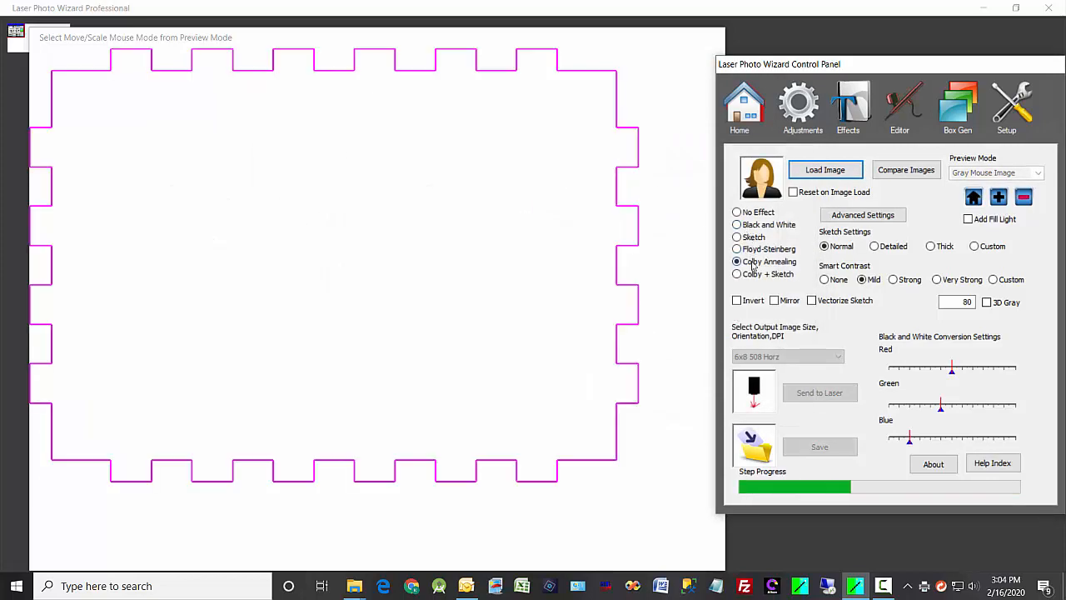
{"action": "left_click", "coordinate": [741, 226]}
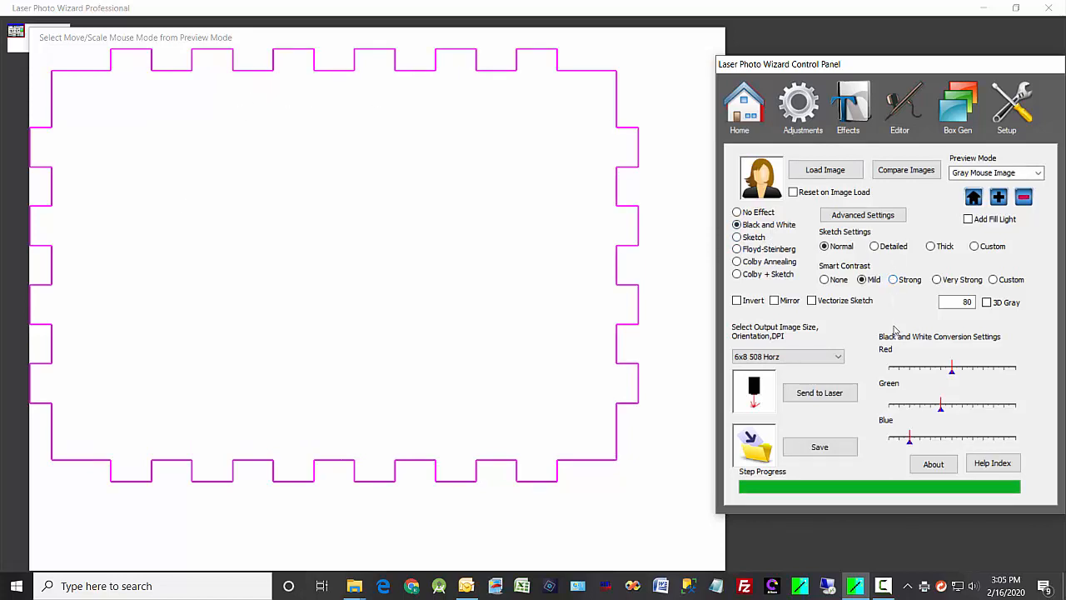
Send the plain box top outline to the Spirit-4.04-03 laser and delete that outline from the preview
{"action": "left_click", "coordinate": [821, 396]}
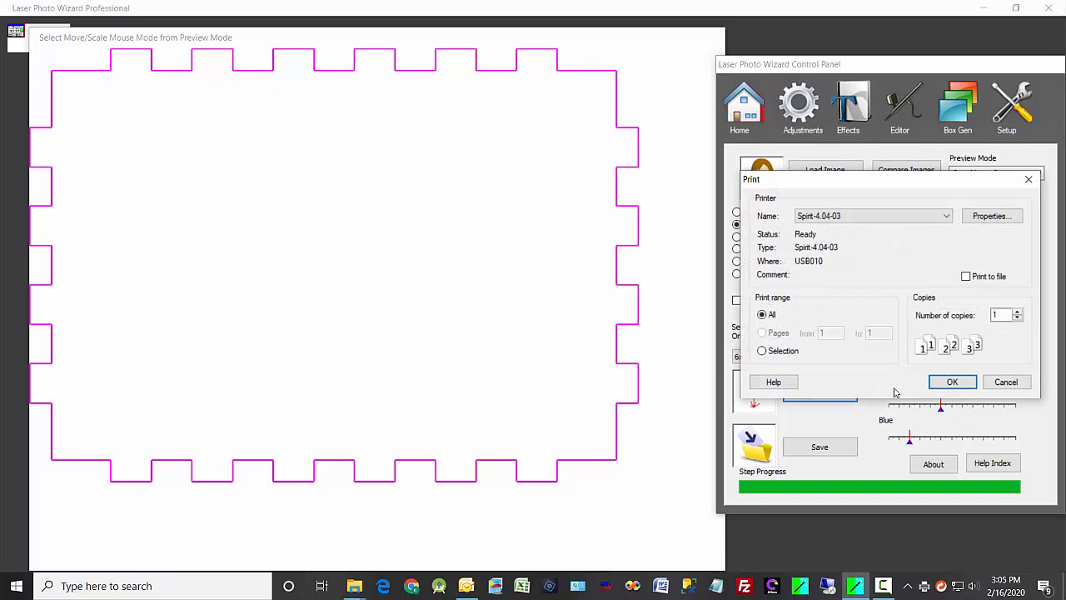
{"action": "left_click", "coordinate": [952, 382]}
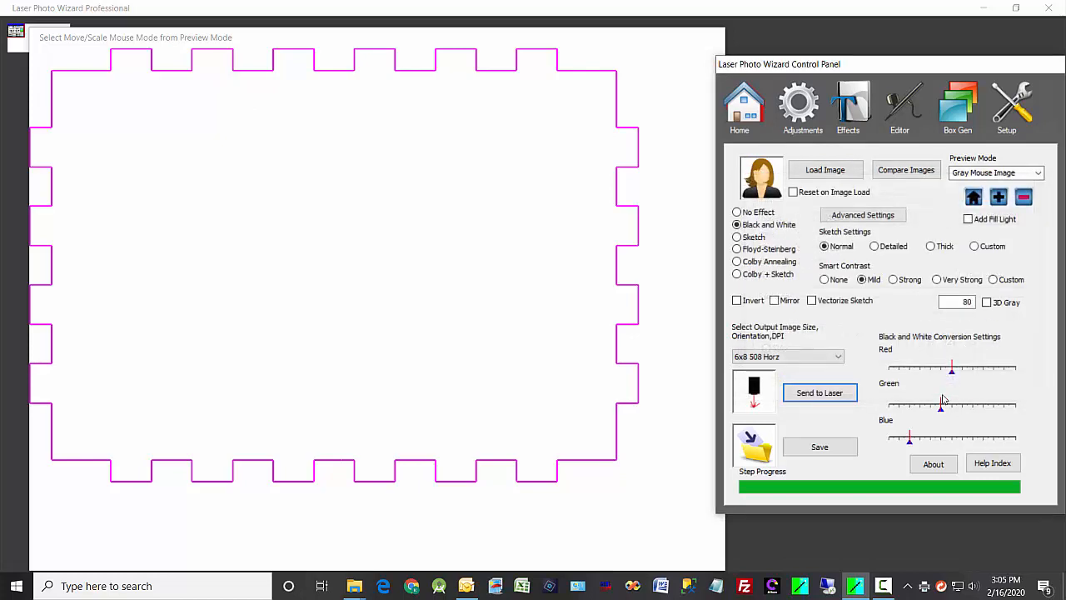
{"action": "left_click", "coordinate": [525, 85]}
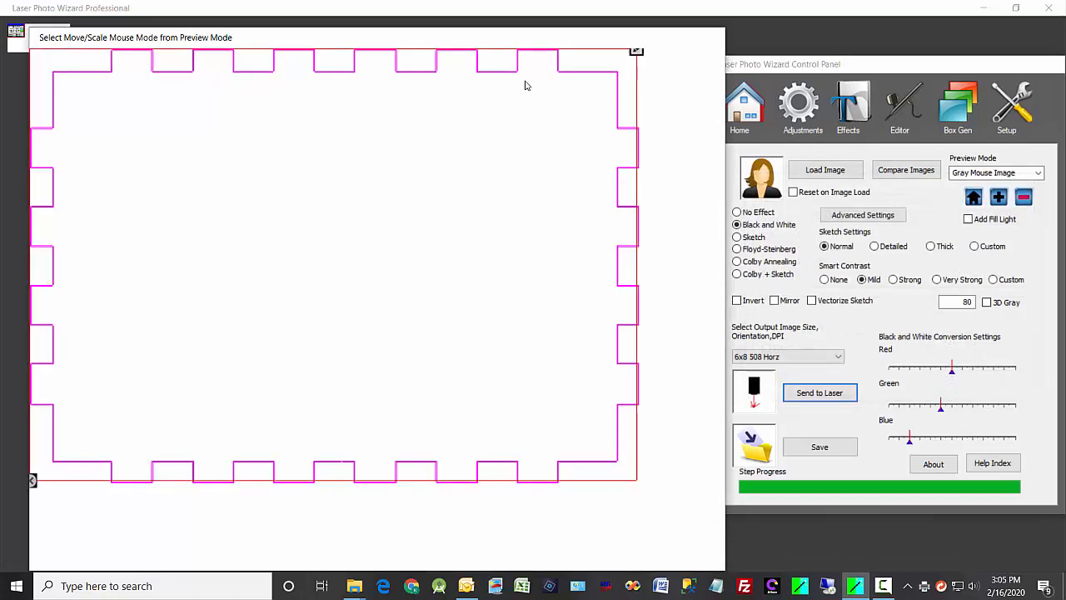
{"action": "left_click", "coordinate": [34, 483]}
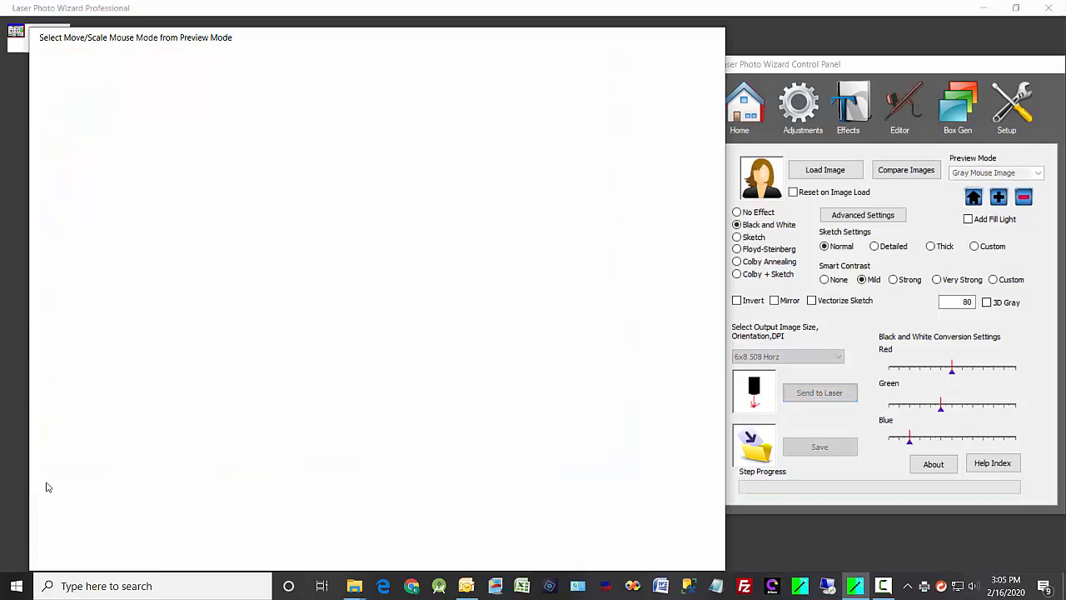
Add BoxFront.jpg from the Box Demo 1 folder as an image with Vectors output mode, applied after the effect
{"action": "left_click", "coordinate": [865, 115]}
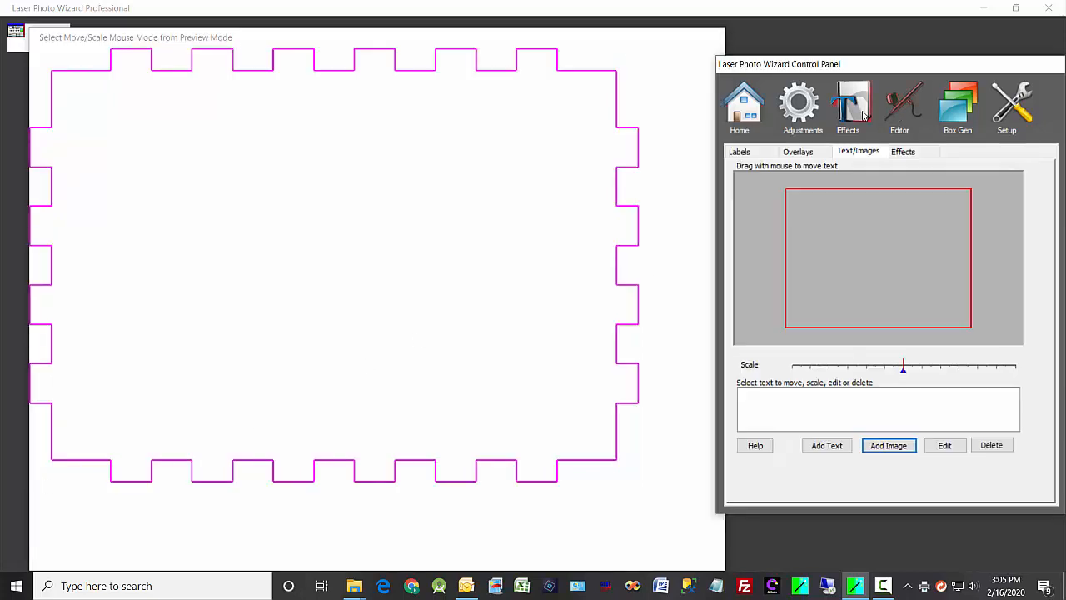
{"action": "left_click", "coordinate": [889, 445]}
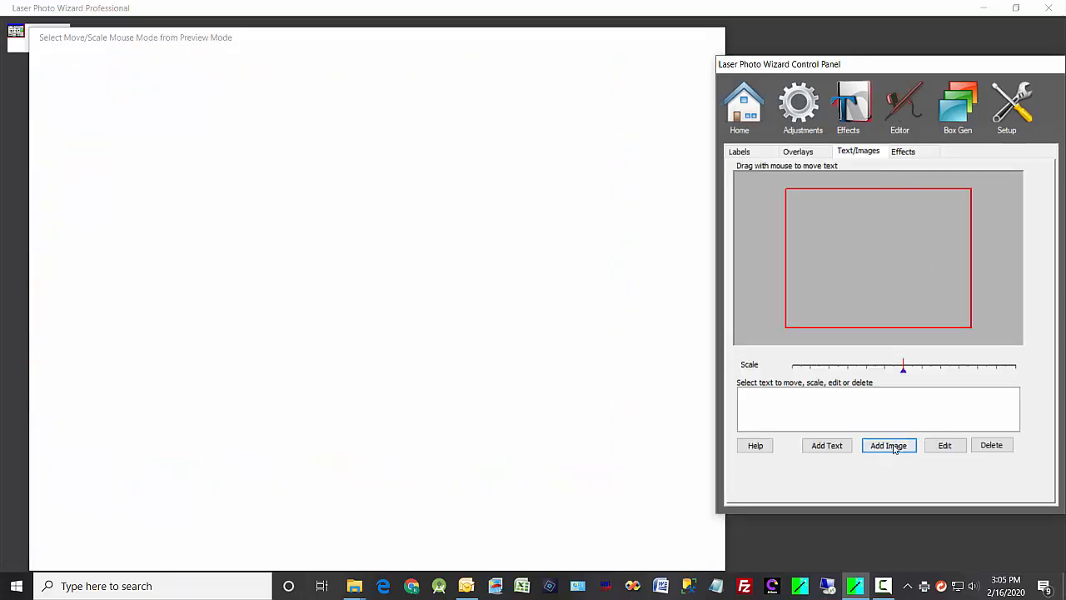
{"action": "left_click", "coordinate": [717, 385]}
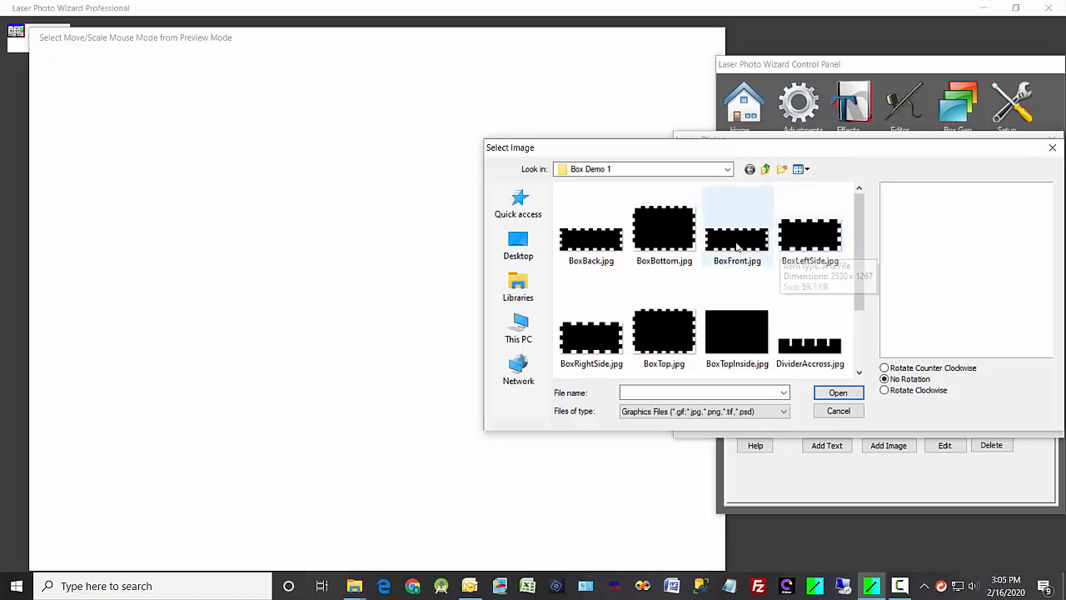
{"action": "left_click", "coordinate": [765, 250]}
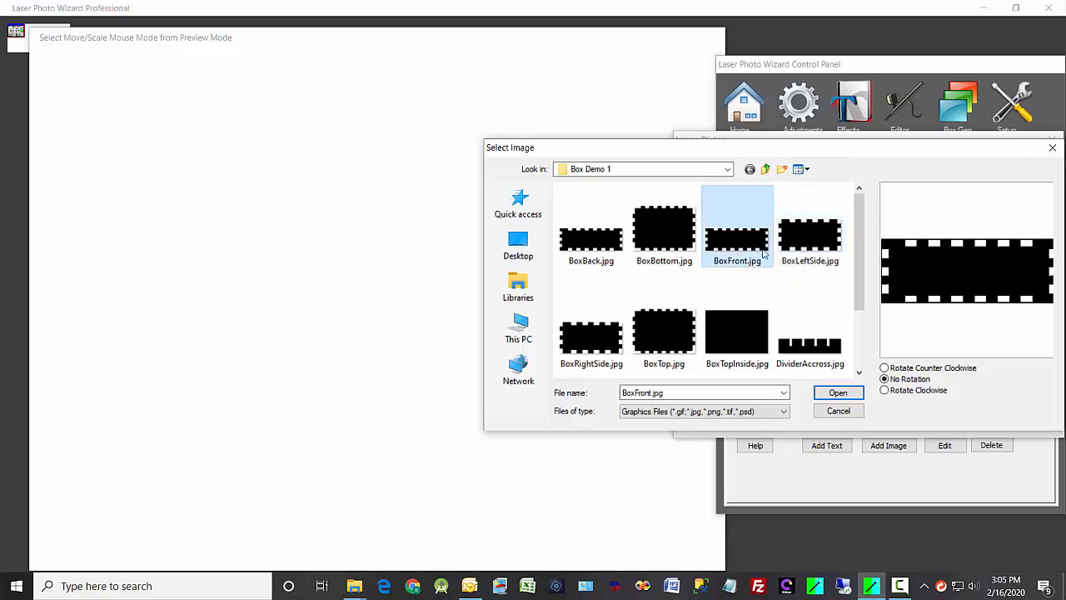
{"action": "left_click", "coordinate": [838, 396]}
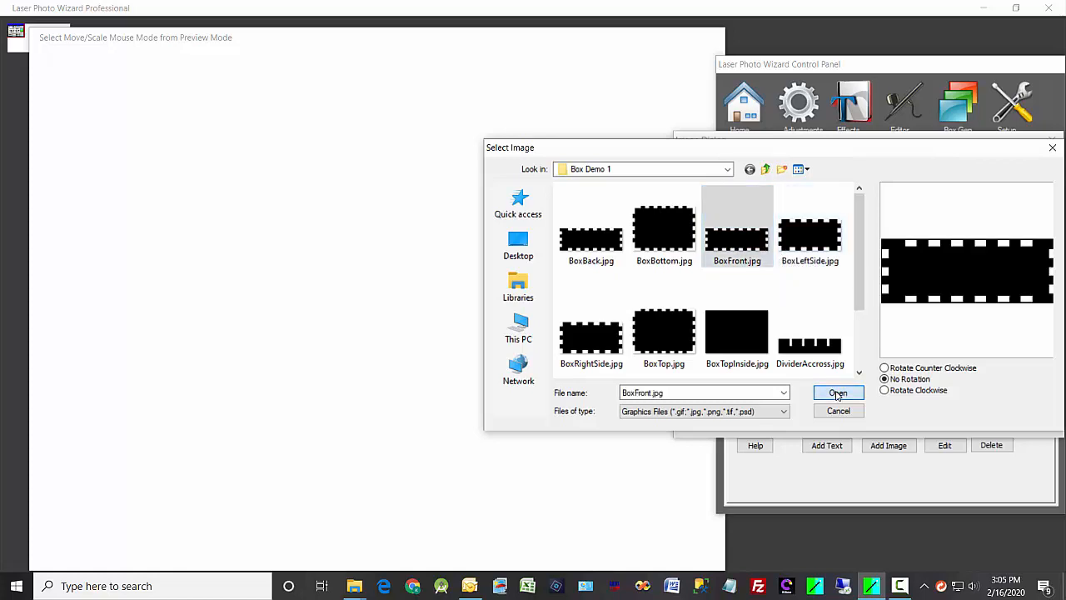
{"action": "left_click", "coordinate": [966, 217]}
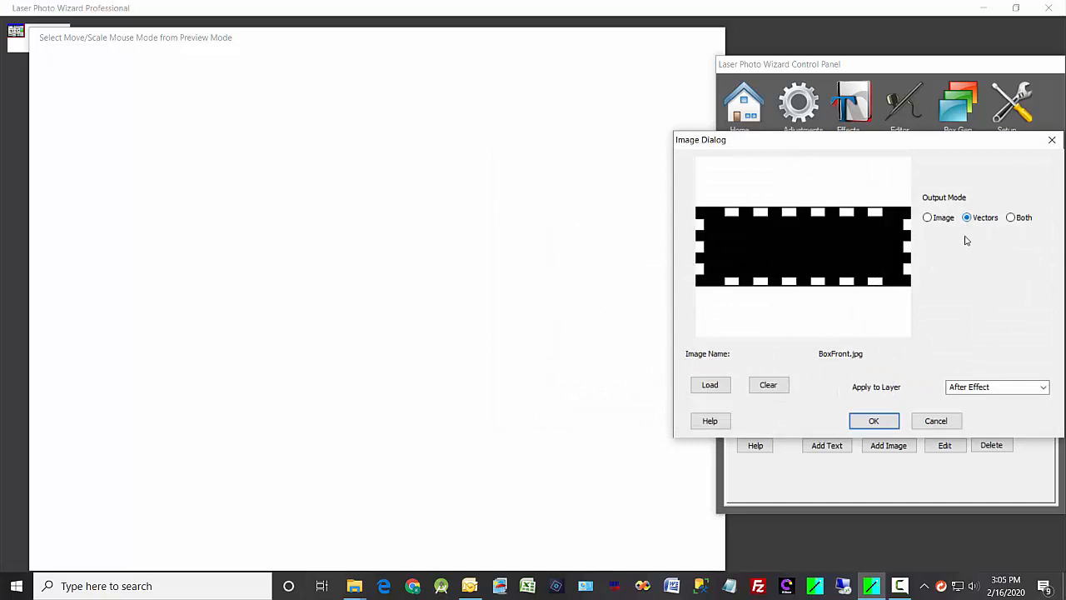
{"action": "left_click", "coordinate": [874, 420]}
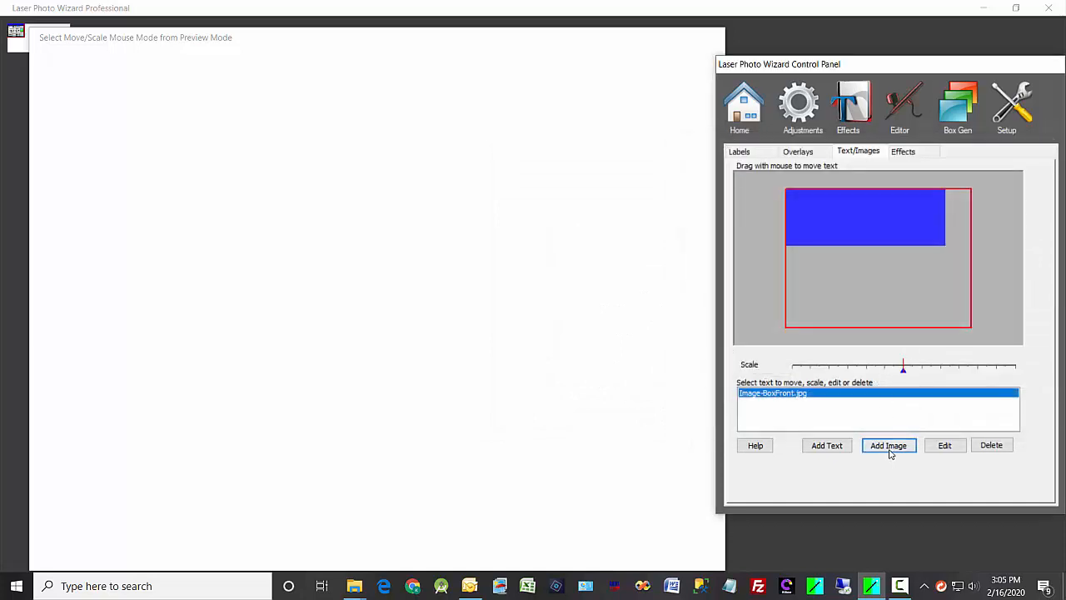
Add a second copy of BoxFront.jpg from the Box Demo 1 folder, keeping Image output mode
{"action": "left_click", "coordinate": [888, 445]}
{"action": "left_click", "coordinate": [708, 384]}
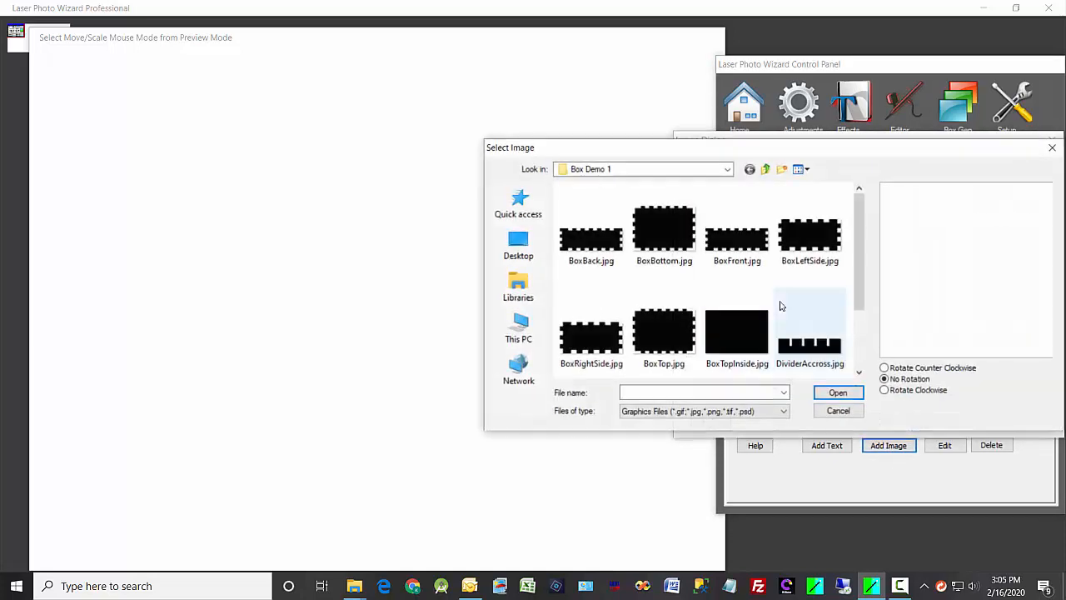
{"action": "left_click", "coordinate": [737, 233]}
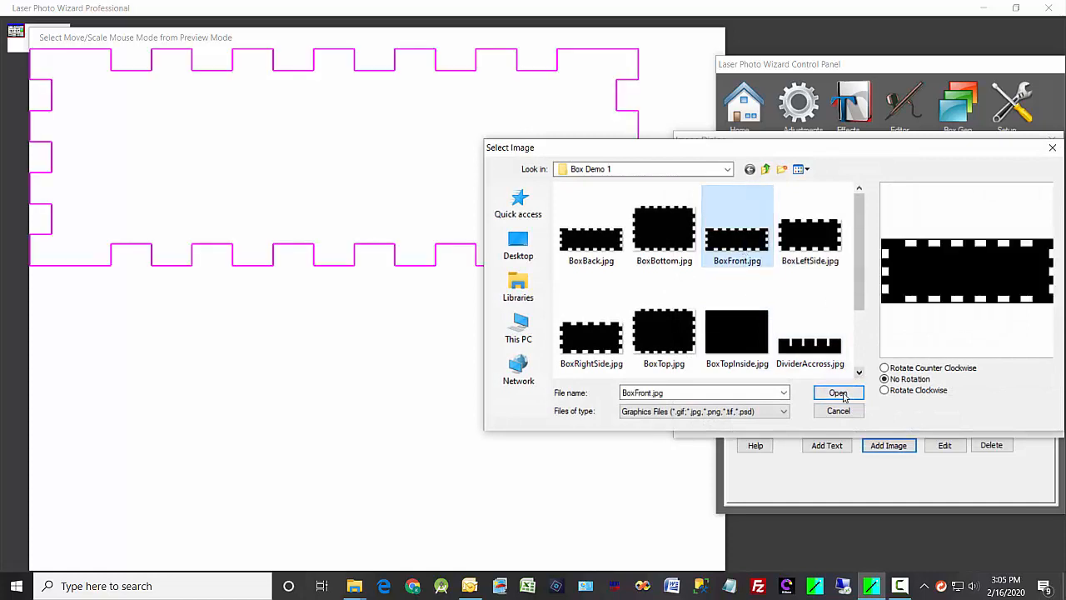
{"action": "left_click", "coordinate": [841, 394]}
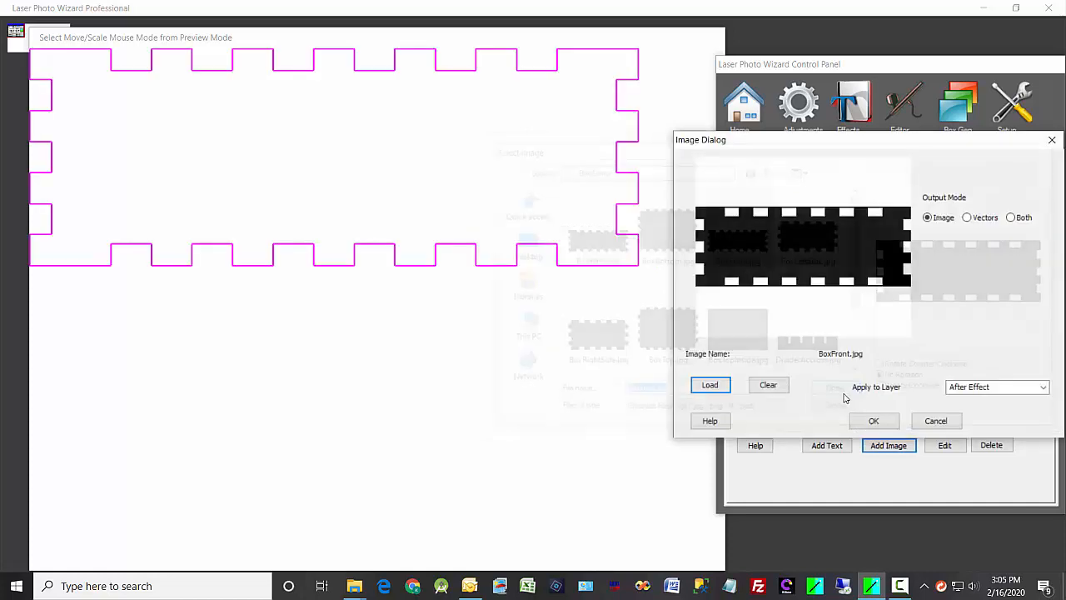
{"action": "left_click", "coordinate": [873, 422]}
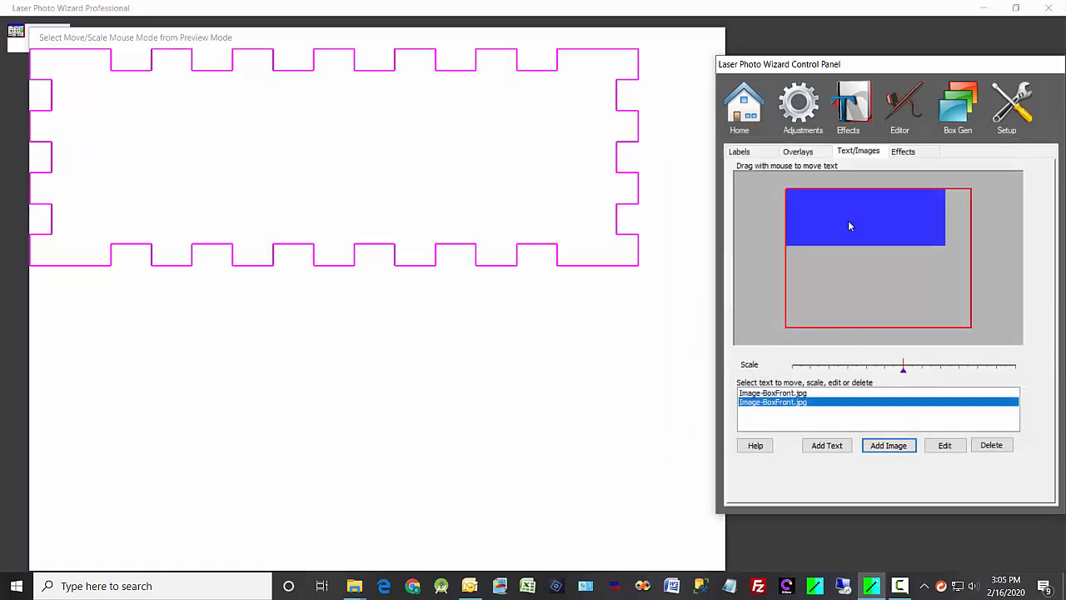
Move the second BoxFront.jpg copy to the lower part of the layout and shift the first copy slightly in from the corner
{"action": "left_click_drag", "start_coordinate": [850, 223], "coordinate": [855, 301]}
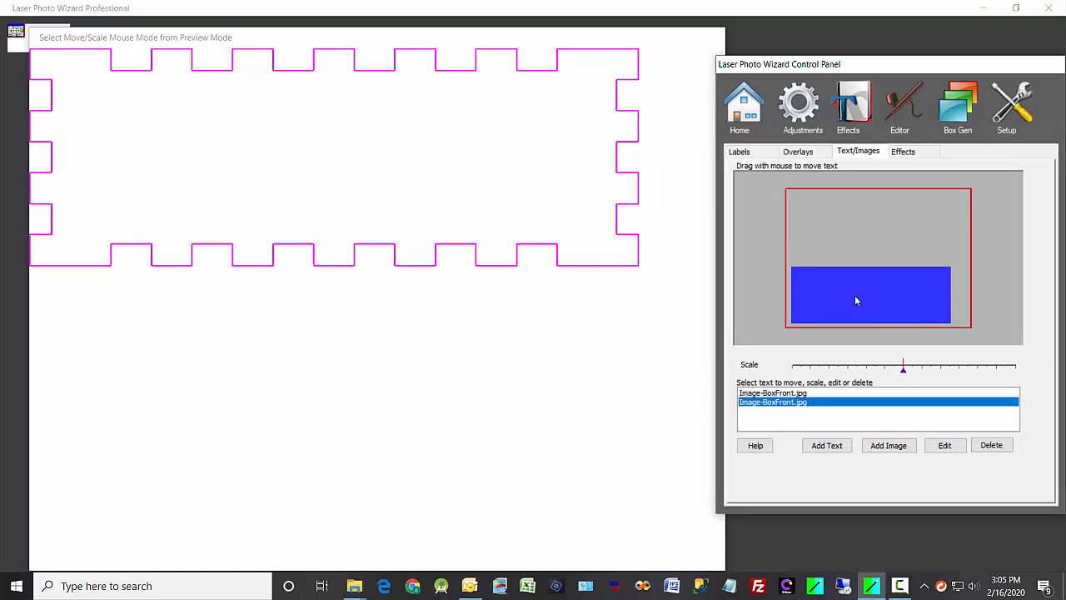
{"action": "left_click", "coordinate": [346, 243]}
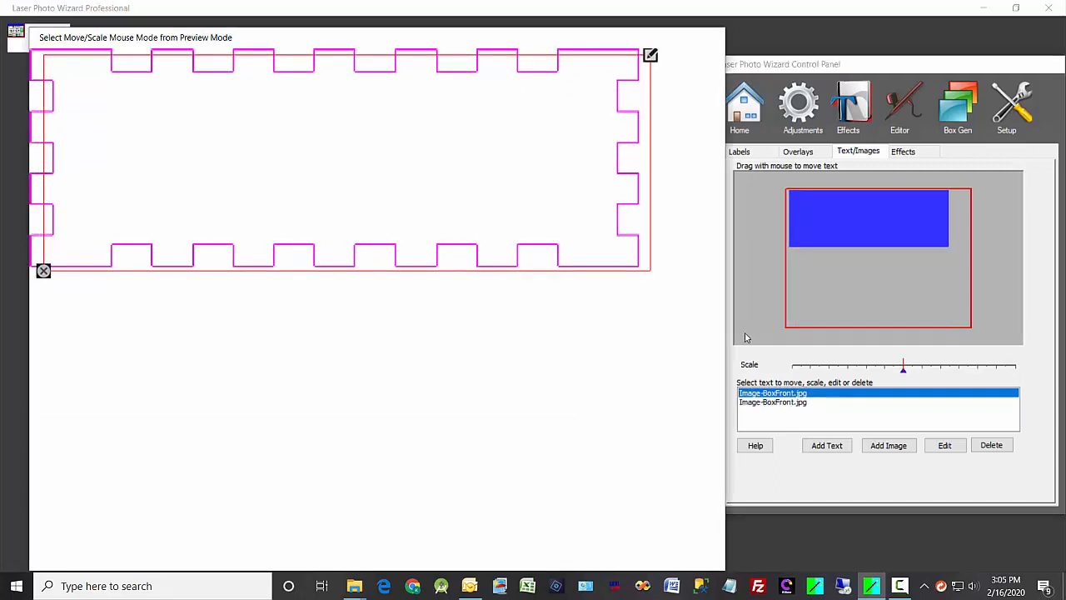
{"action": "left_click", "coordinate": [765, 403]}
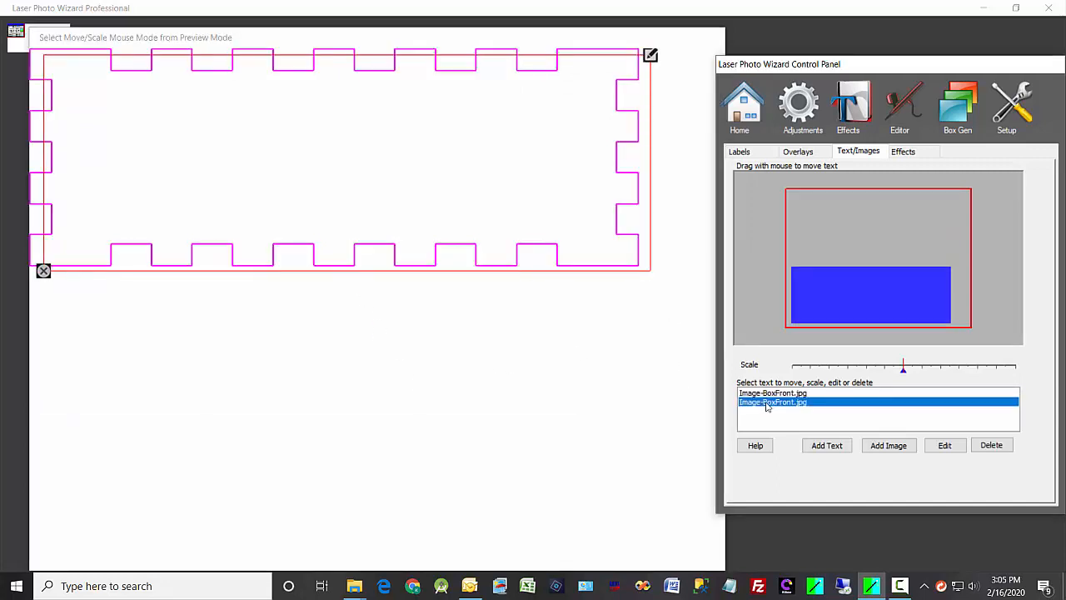
{"action": "left_click", "coordinate": [330, 360]}
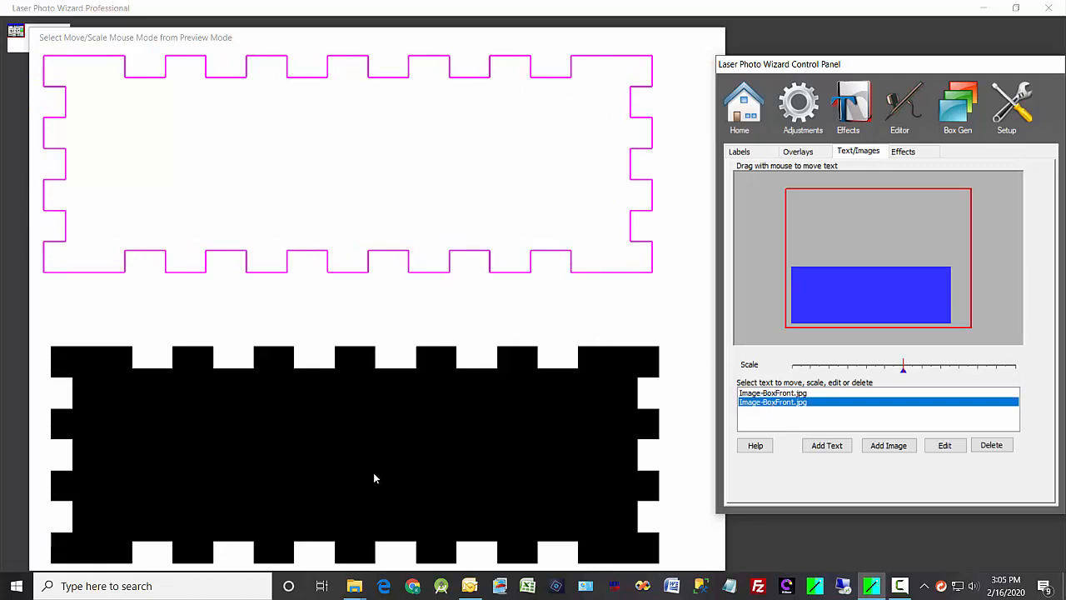
Change the output mode of the lower BoxFront.jpg copy to Vectors
{"action": "left_click", "coordinate": [944, 447]}
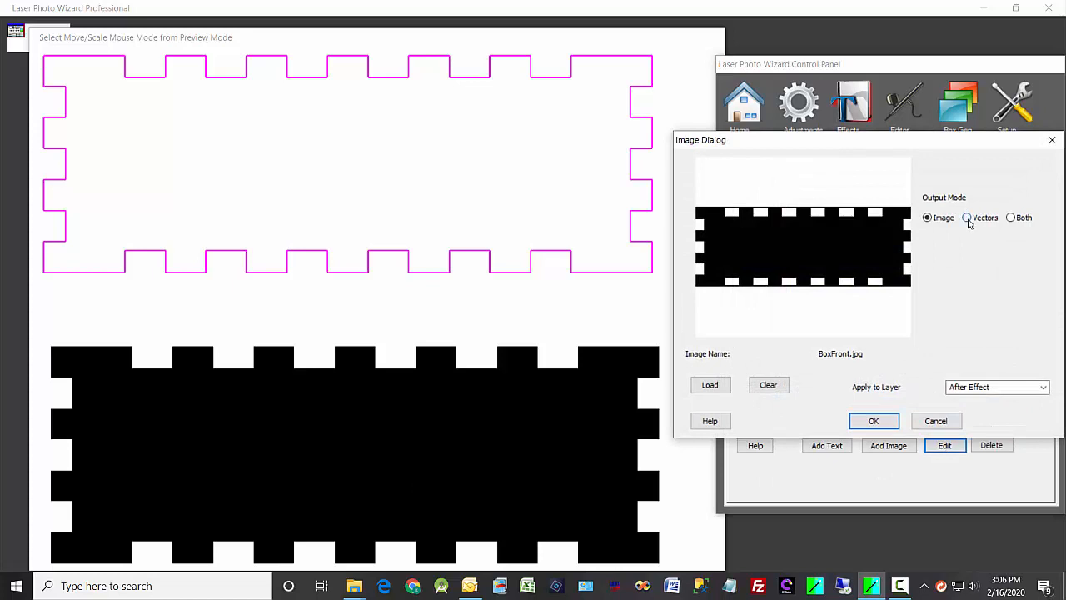
{"action": "left_click", "coordinate": [968, 220]}
{"action": "left_click", "coordinate": [873, 420]}
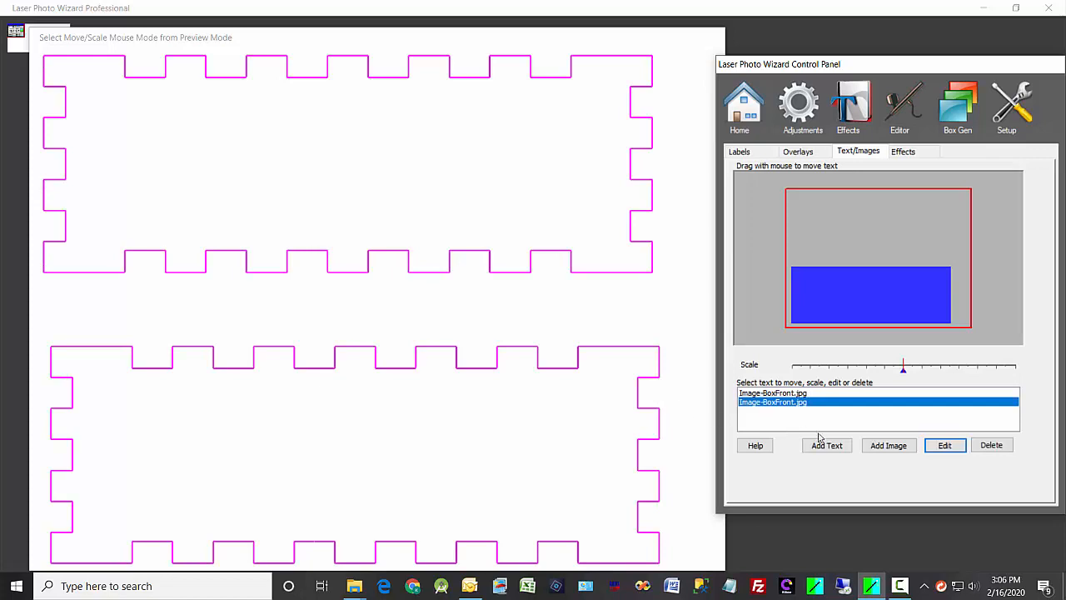
Send the two front panel outlines to the Spirit-4.04-03 laser
{"action": "left_click", "coordinate": [744, 117]}
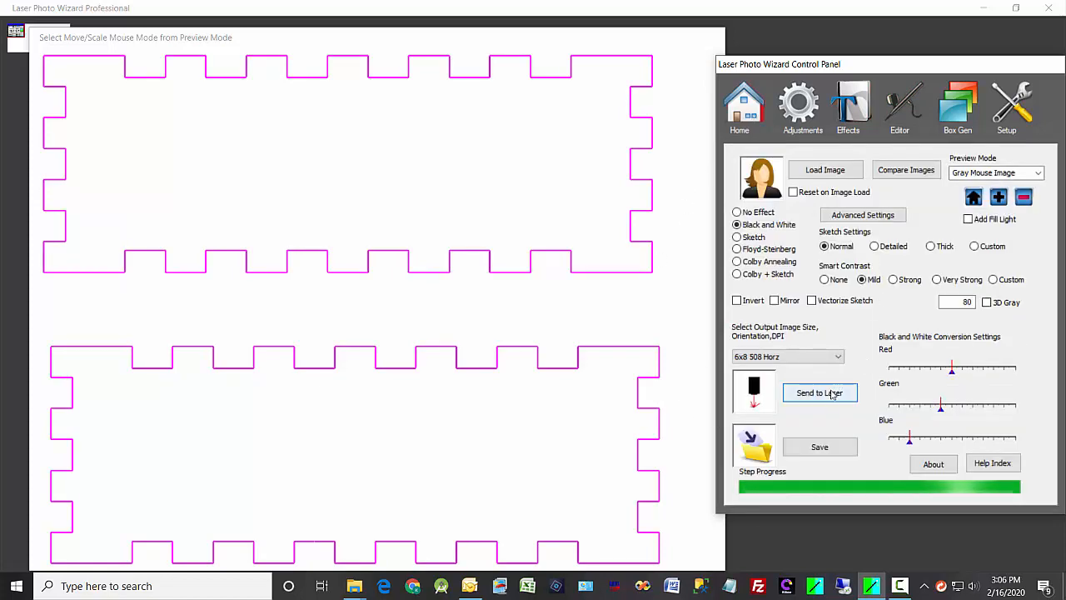
{"action": "left_click", "coordinate": [840, 390]}
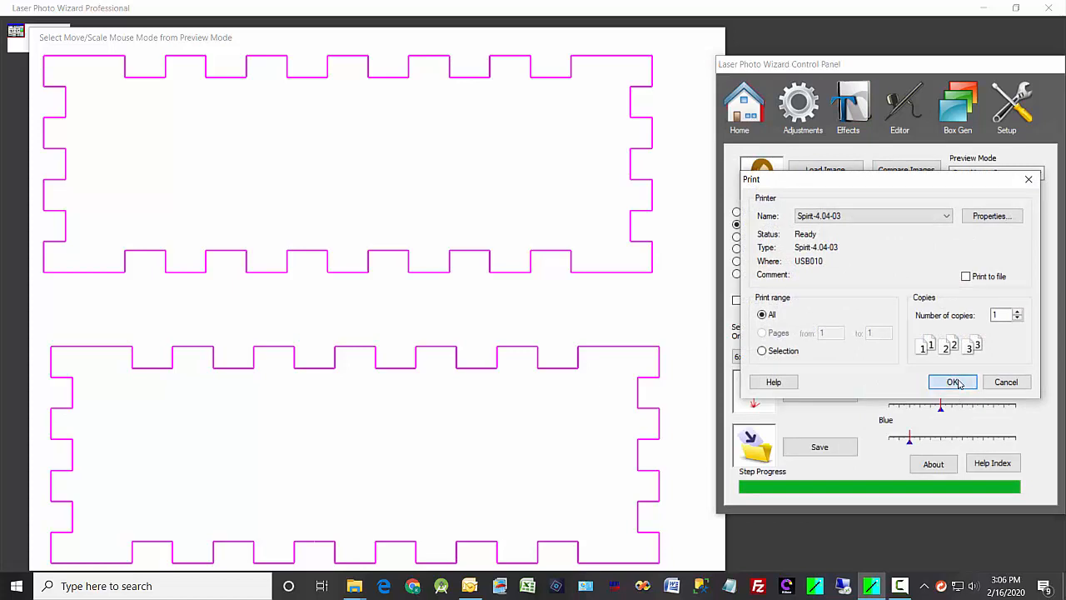
{"action": "left_click", "coordinate": [954, 383]}
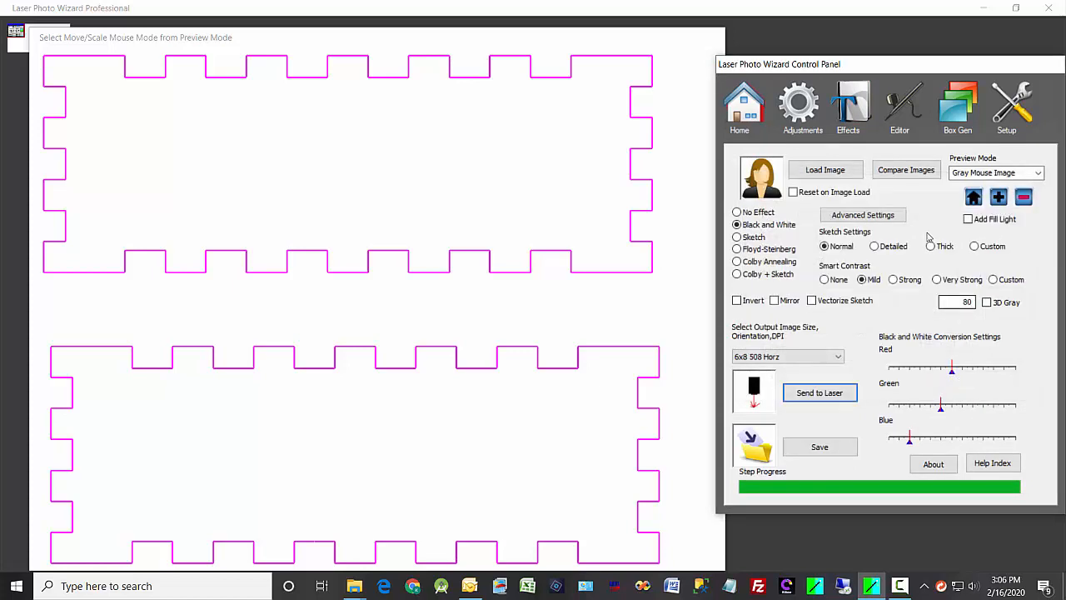
Delete both BoxFront.jpg images from the layout
{"action": "left_click", "coordinate": [851, 125]}
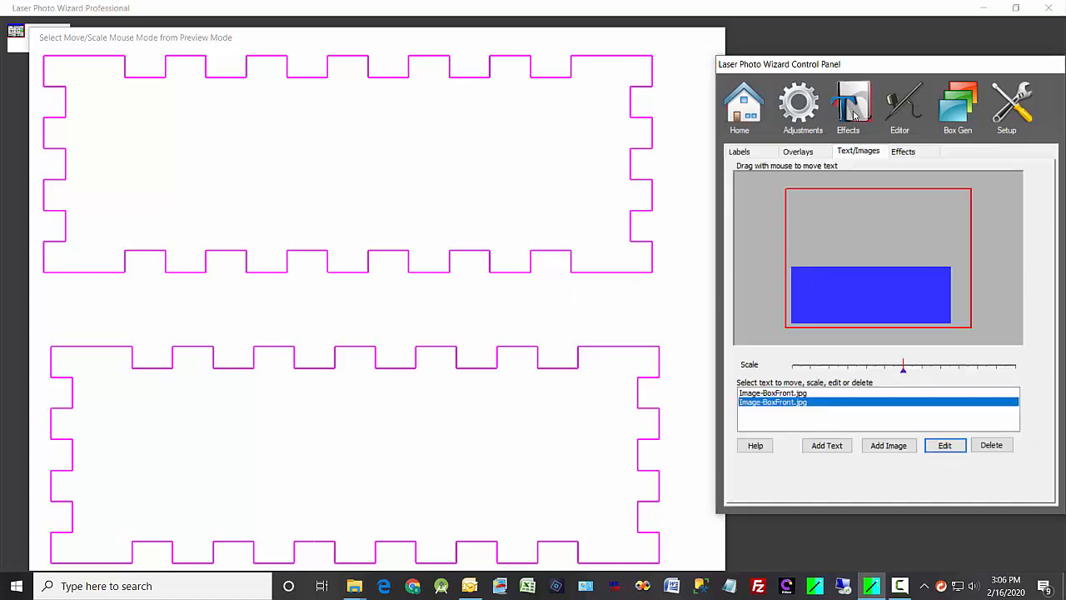
{"action": "left_click", "coordinate": [990, 446]}
{"action": "left_click", "coordinate": [992, 448]}
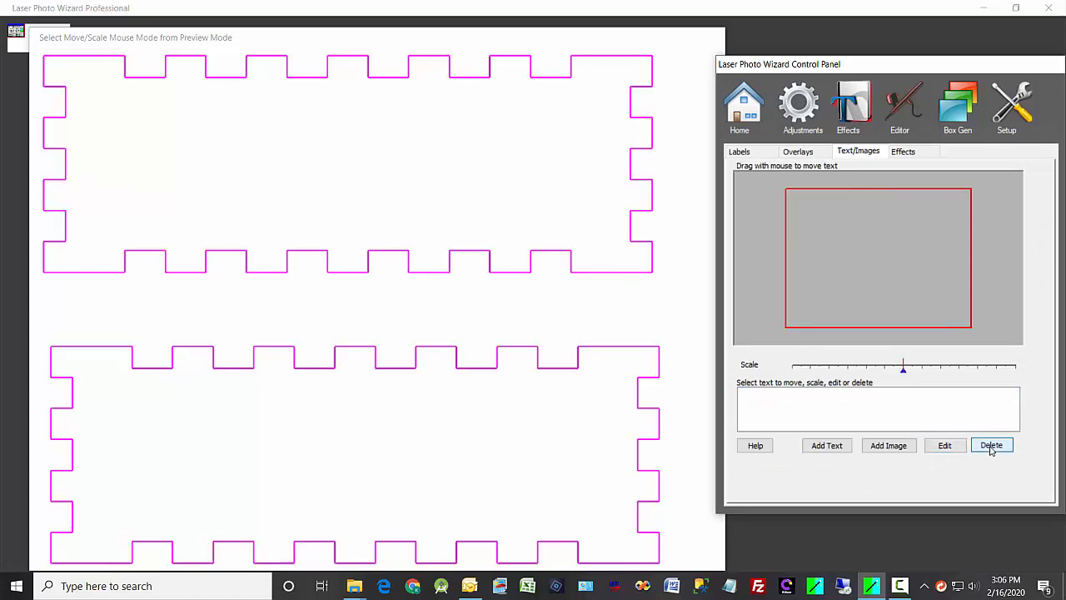
Add BoxLeftSide.jpg from the Box Demo 1 folder as an image with Vectors output mode
{"action": "left_click", "coordinate": [892, 448]}
{"action": "left_click", "coordinate": [710, 385]}
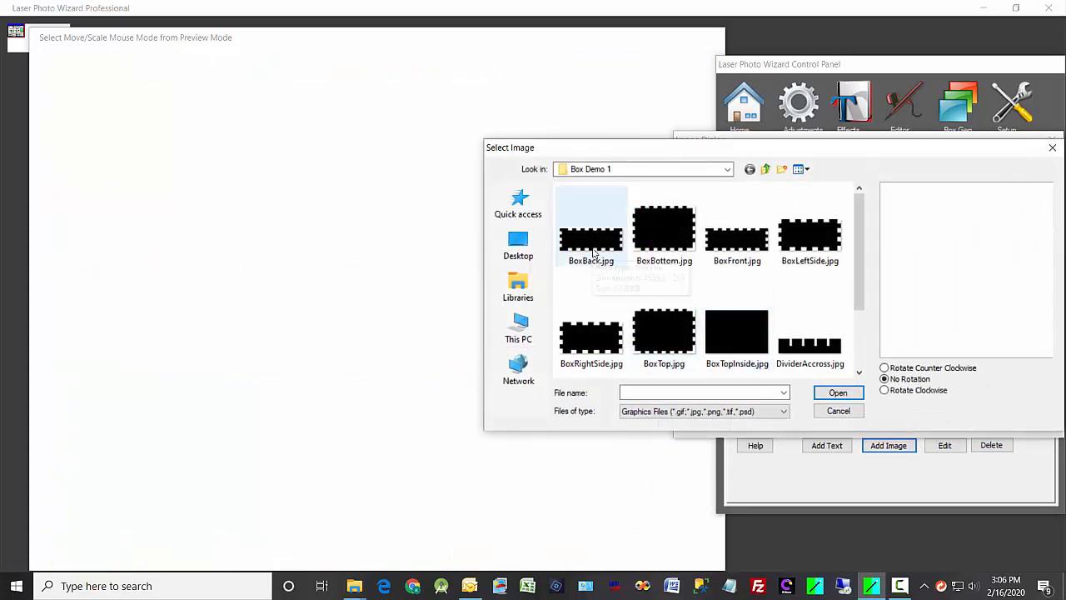
{"action": "left_click", "coordinate": [797, 246]}
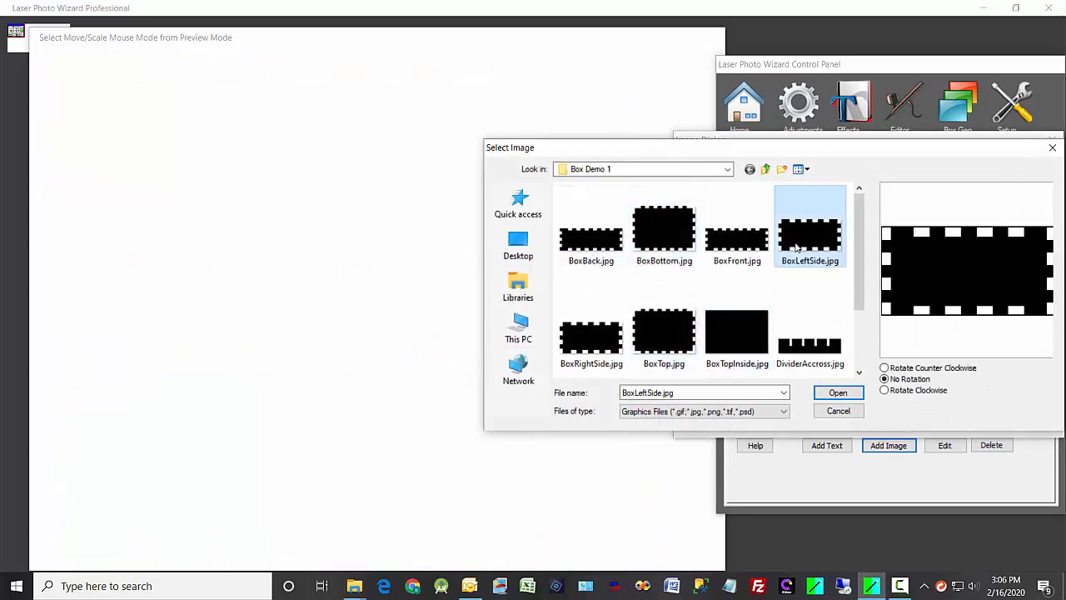
{"action": "left_click", "coordinate": [837, 392]}
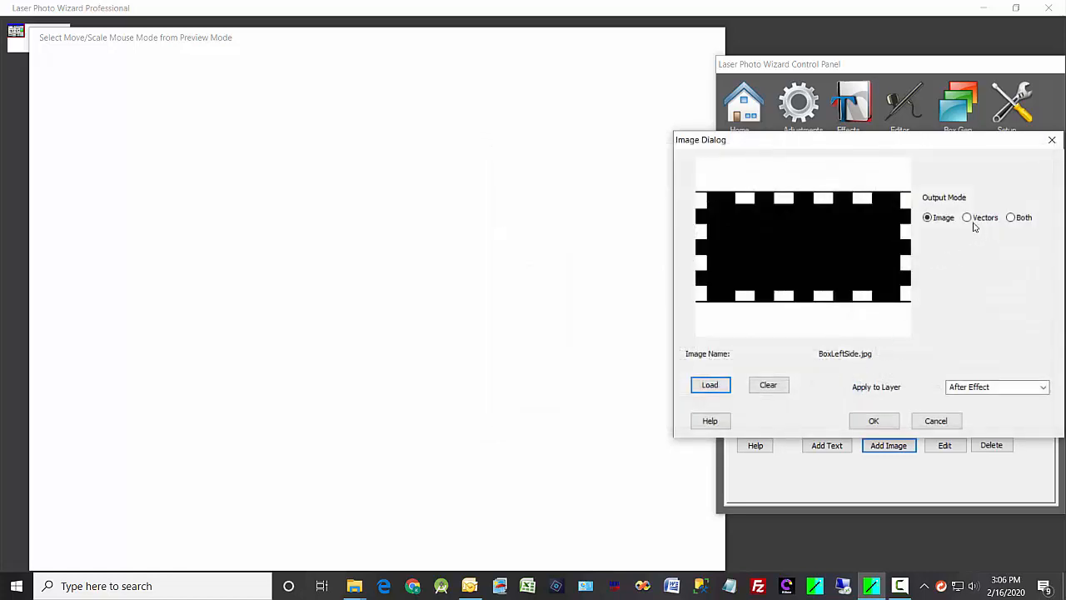
{"action": "left_click", "coordinate": [966, 218]}
{"action": "left_click", "coordinate": [887, 422]}
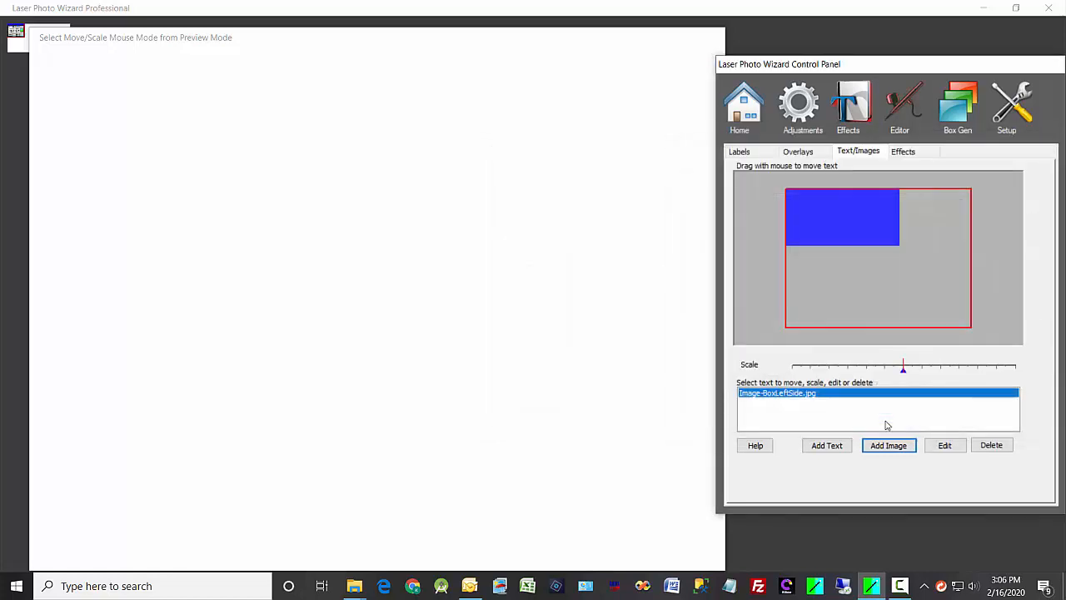
Add BoxRightSide.jpg from the Box Demo 1 folder as an image with Vectors output mode
{"action": "left_click", "coordinate": [888, 446]}
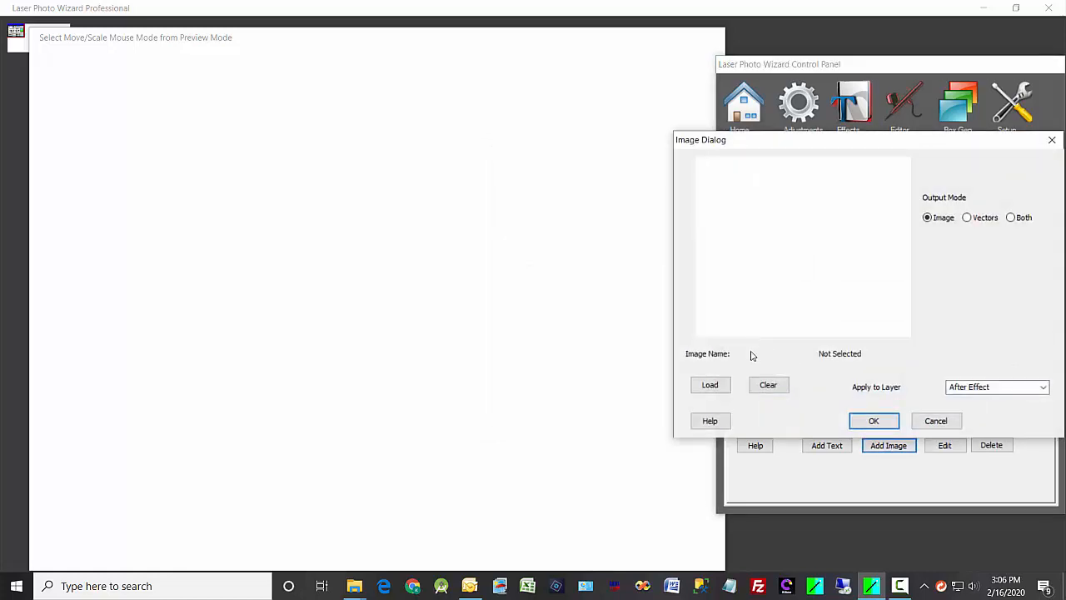
{"action": "left_click", "coordinate": [710, 382]}
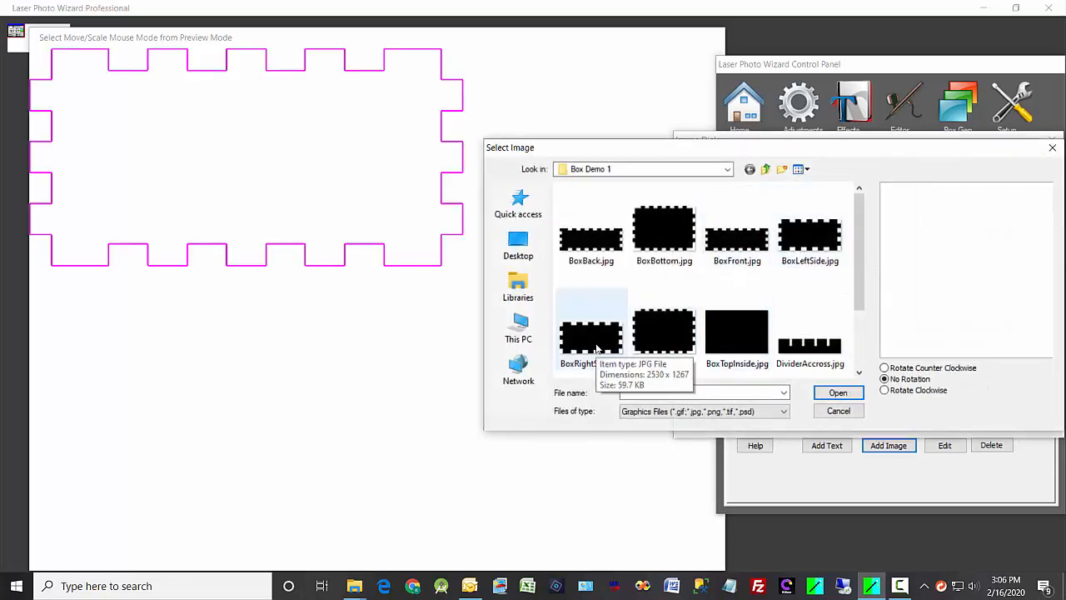
{"action": "left_click", "coordinate": [596, 348]}
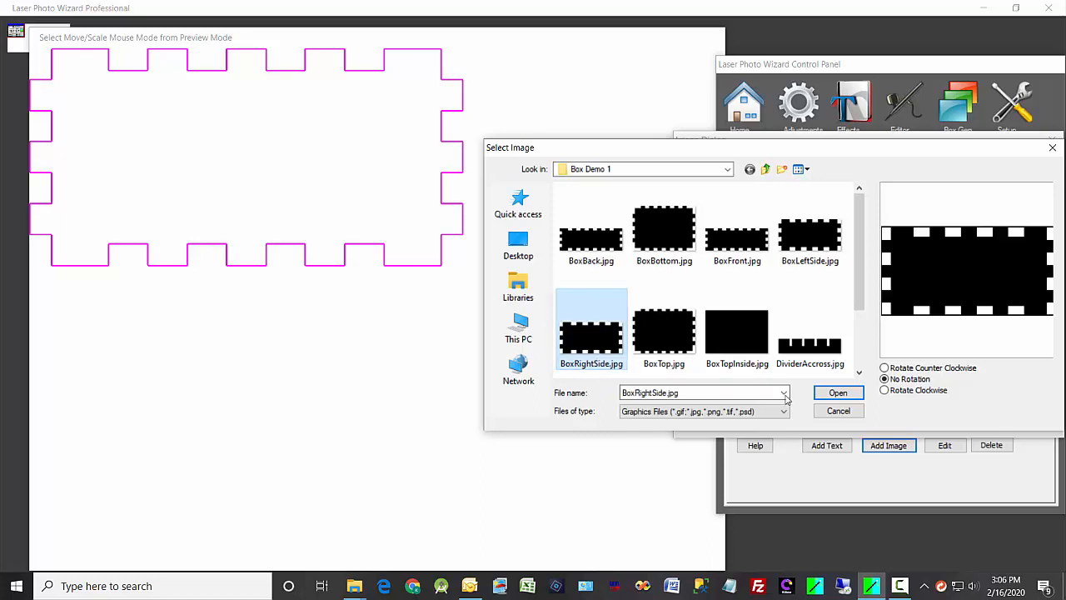
{"action": "left_click", "coordinate": [838, 394]}
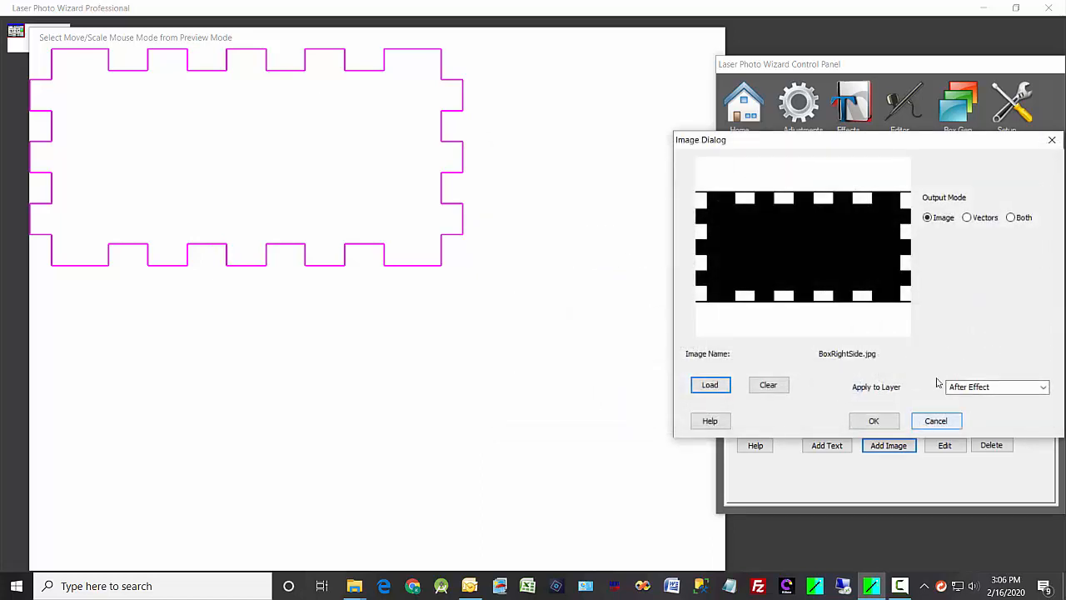
{"action": "left_click", "coordinate": [968, 218]}
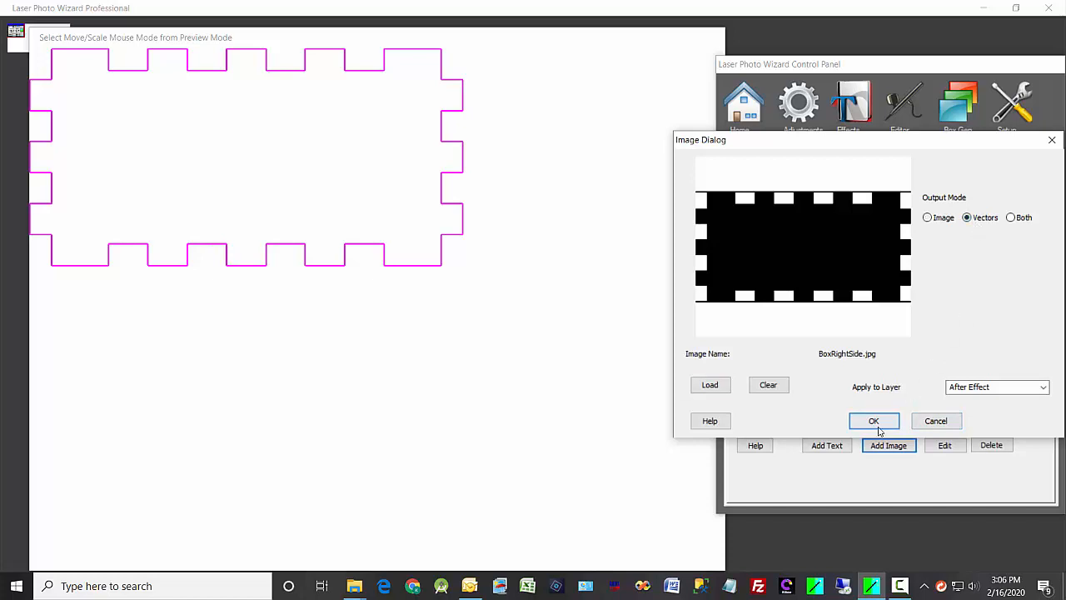
{"action": "left_click", "coordinate": [879, 427]}
Move the right side panel below the left side panel and shift the left side panel slightly inward from the layout edge
{"action": "left_click_drag", "start_coordinate": [254, 137], "coordinate": [276, 385]}
{"action": "left_click", "coordinate": [292, 190]}
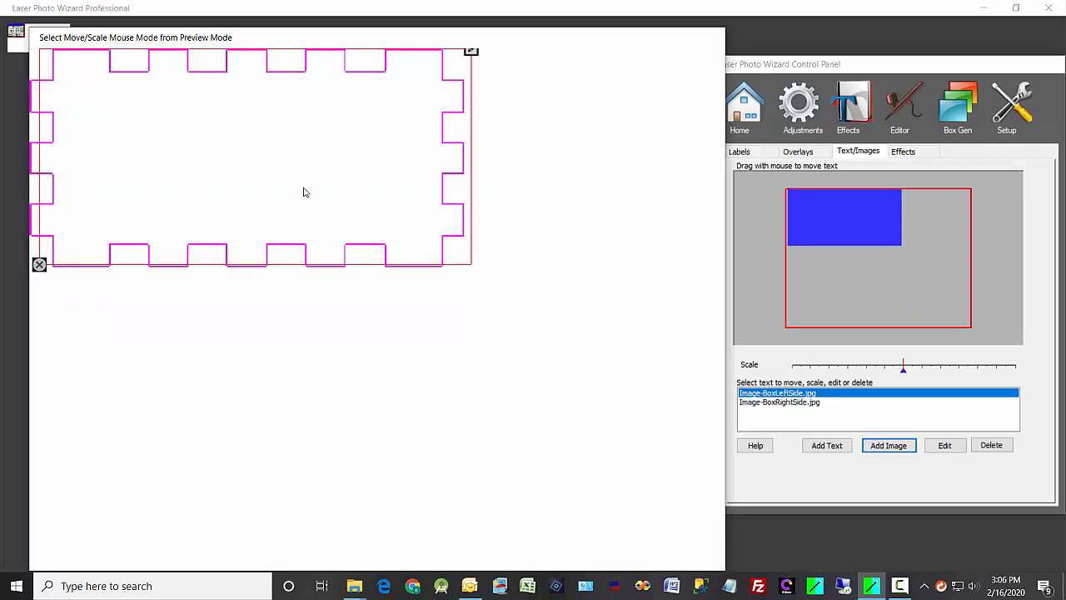
{"action": "left_click", "coordinate": [509, 288]}
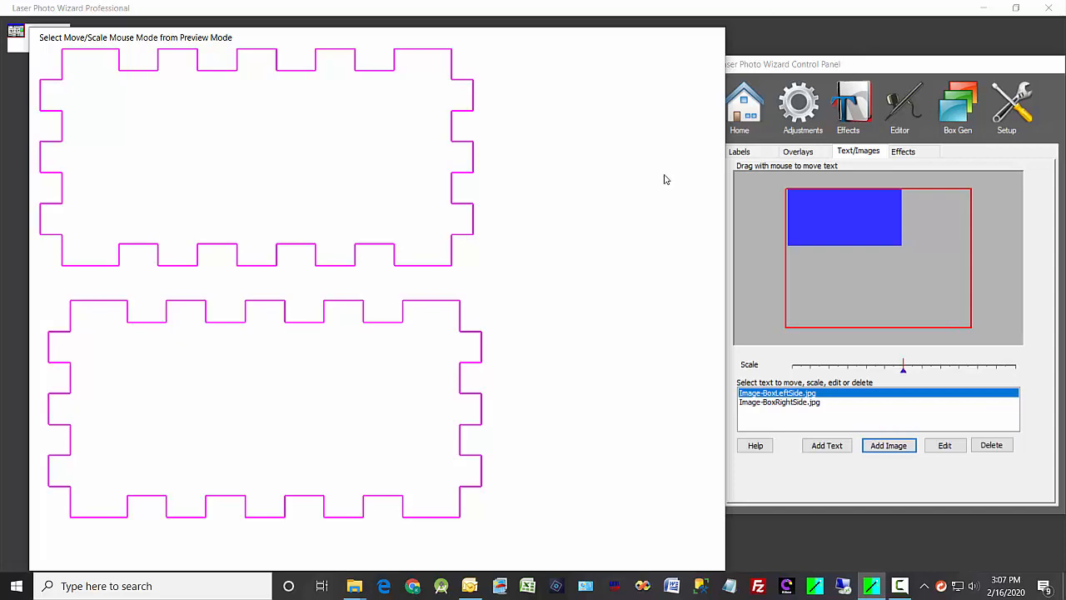
Send the left and right side panel outlines to the Spirit-4.04-03 laser
{"action": "left_click", "coordinate": [787, 99]}
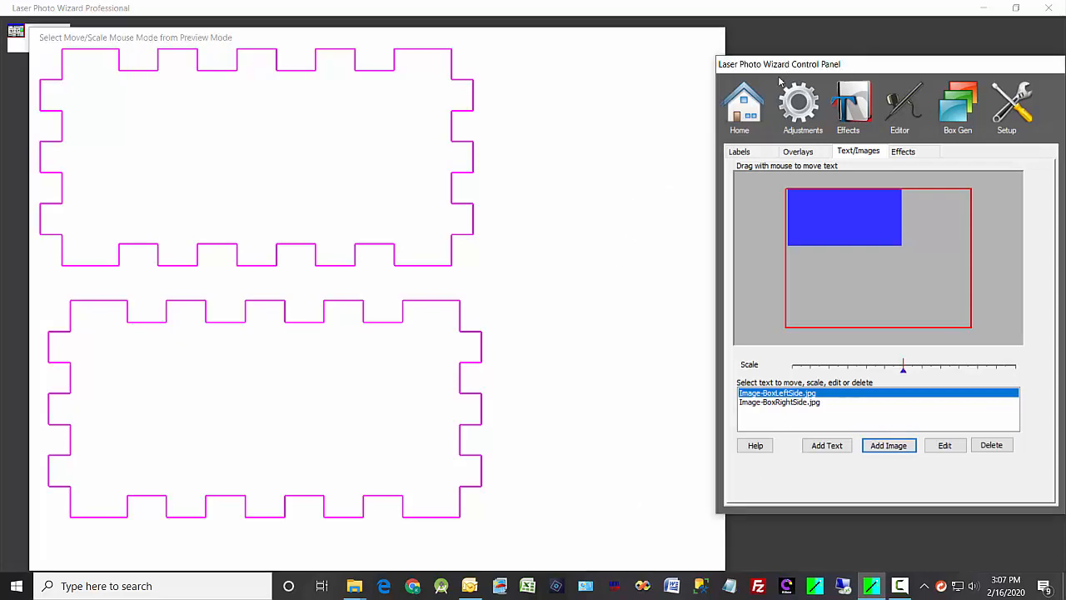
{"action": "left_click", "coordinate": [742, 115]}
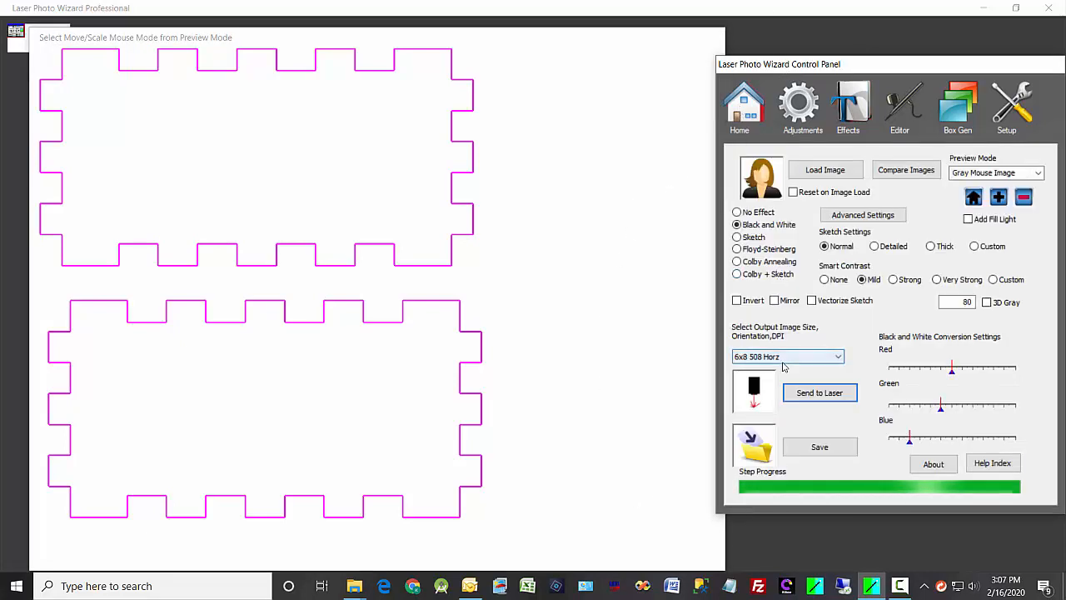
{"action": "left_click", "coordinate": [820, 400]}
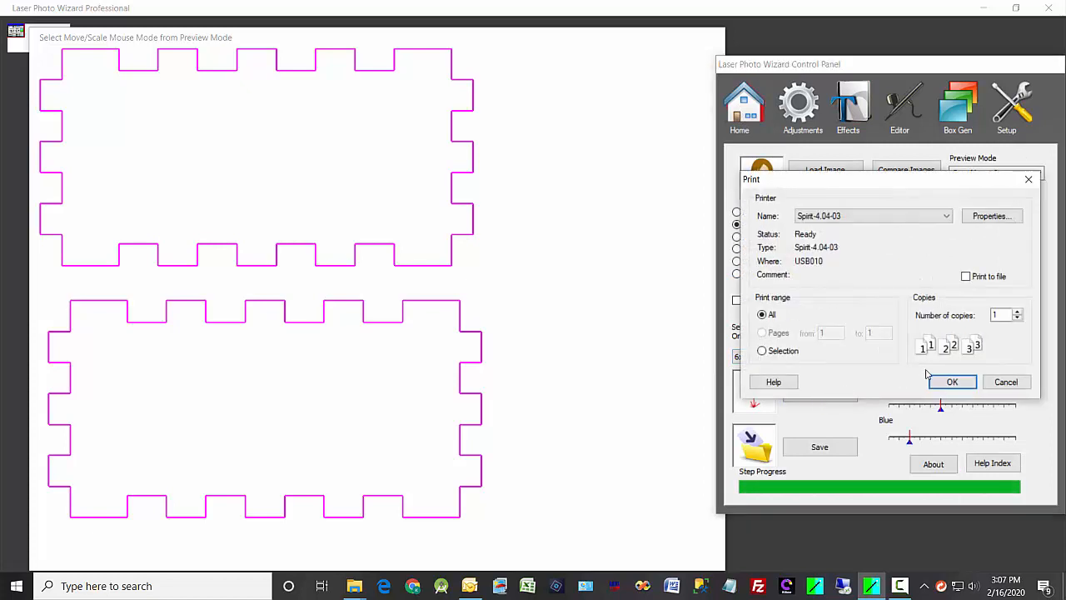
{"action": "left_click", "coordinate": [953, 382]}
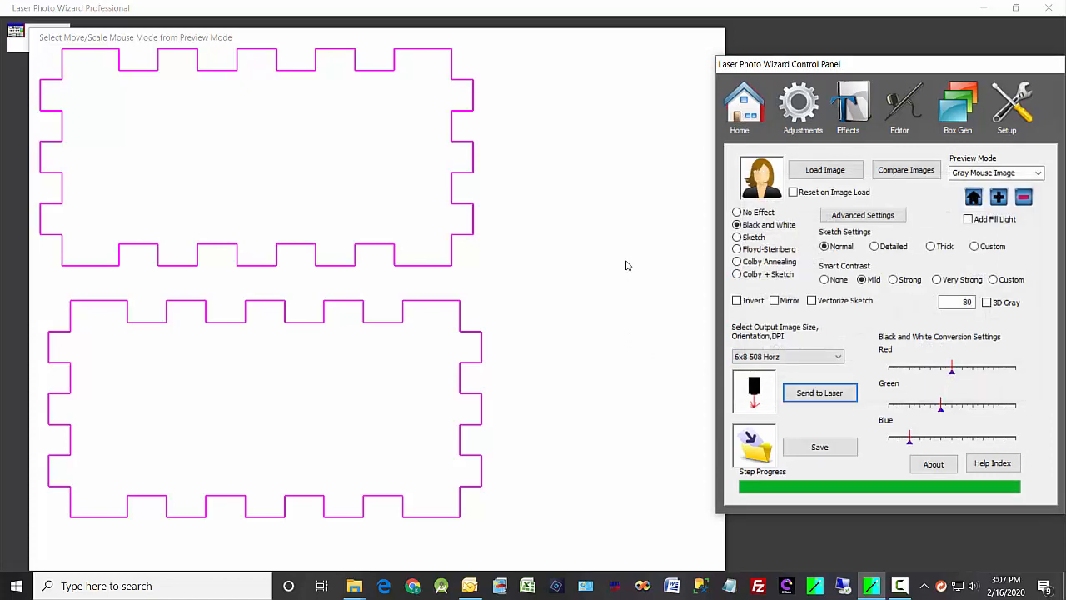